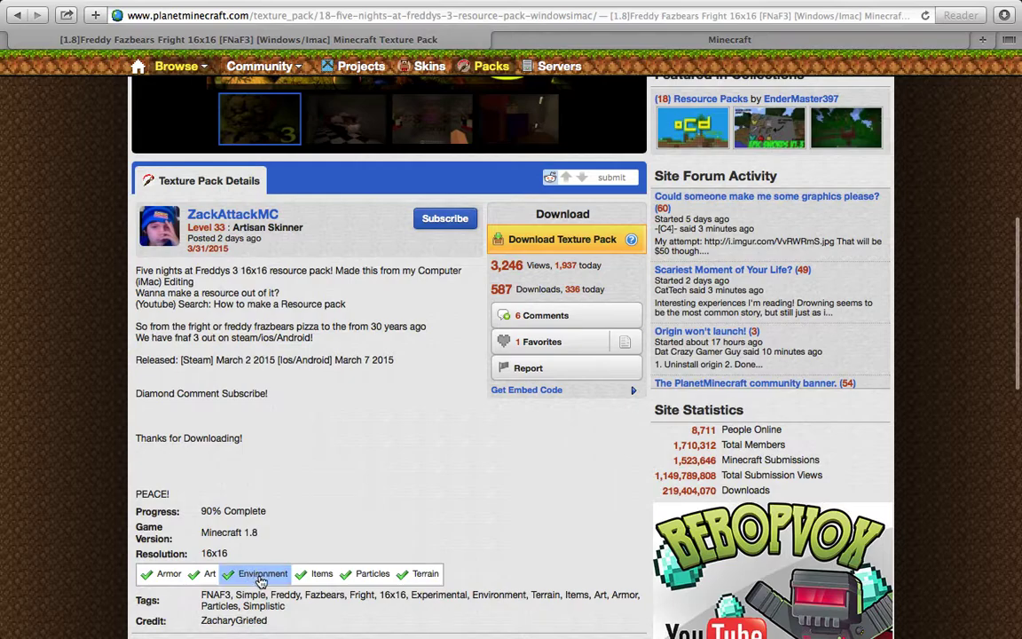
Look through the preview images of the Freddy Fazbears Fright texture pack in its gallery.
{"action": "scroll", "coordinate": [498, 173], "scroll_direction": "up", "scroll_amount": 3}
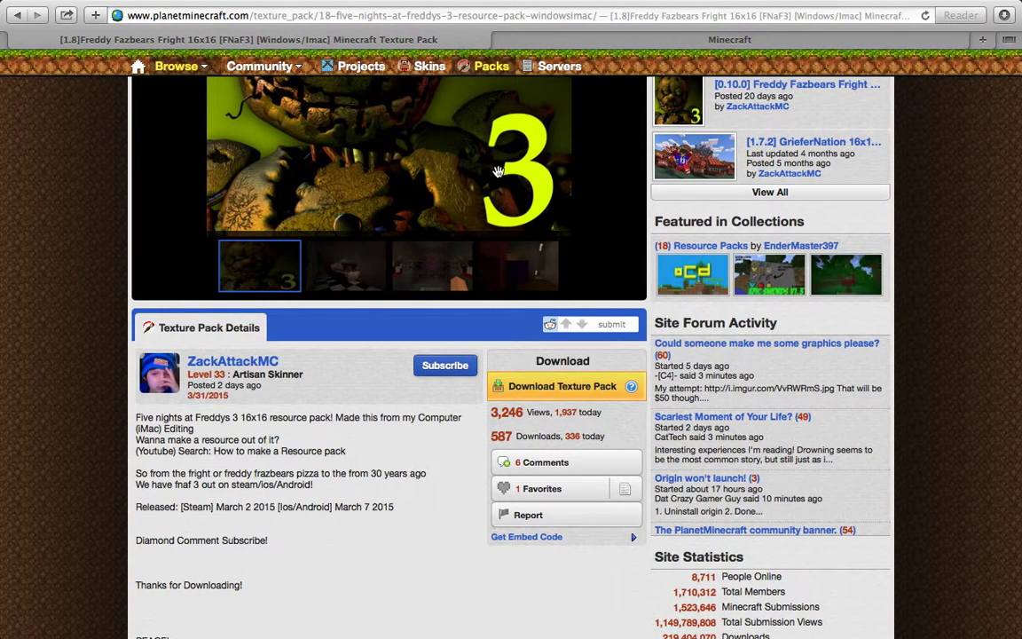
{"action": "scroll", "coordinate": [467, 228], "scroll_direction": "up", "scroll_amount": 2}
{"action": "left_click", "coordinate": [418, 331]}
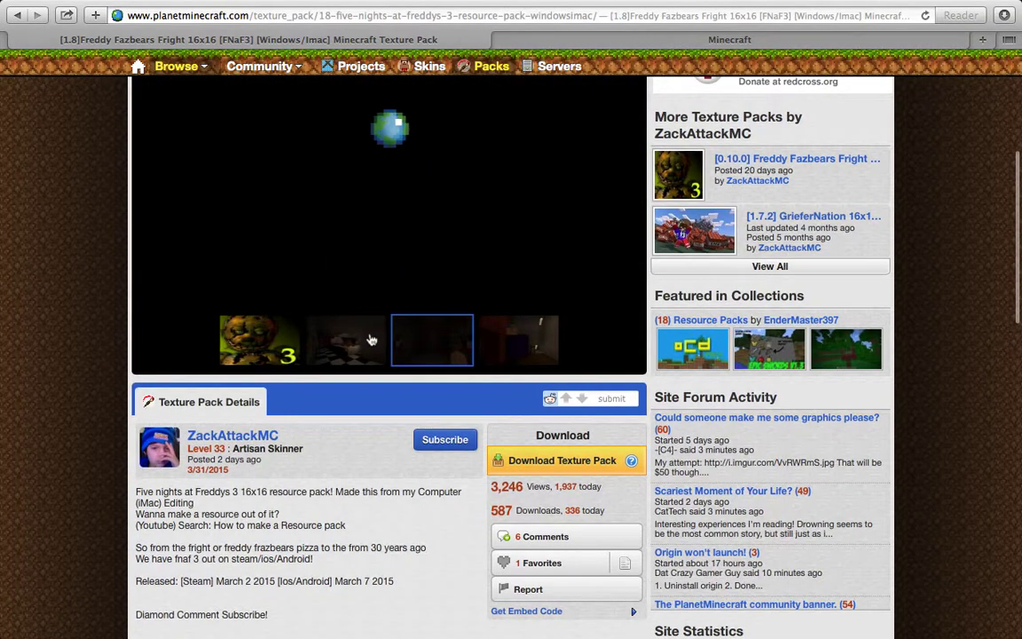
{"action": "left_click", "coordinate": [344, 347]}
{"action": "scroll", "coordinate": [372, 350], "scroll_direction": "up", "scroll_amount": 3}
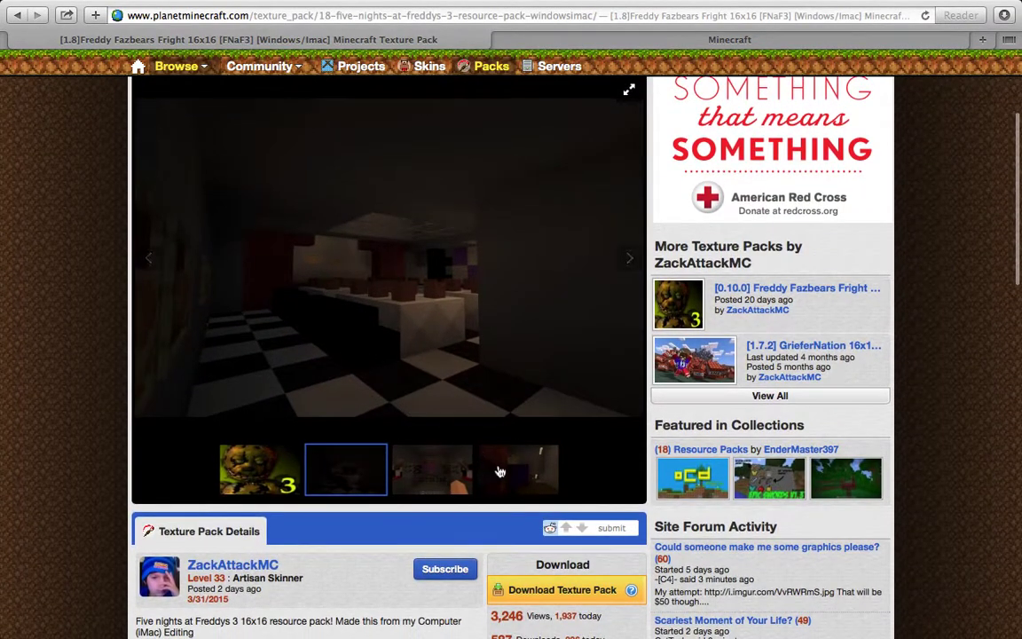
{"action": "left_click", "coordinate": [499, 473]}
Download the Freddy Fazbears Fright texture pack and show the browser's list of downloads.
{"action": "scroll", "coordinate": [536, 491], "scroll_direction": "down", "scroll_amount": 6}
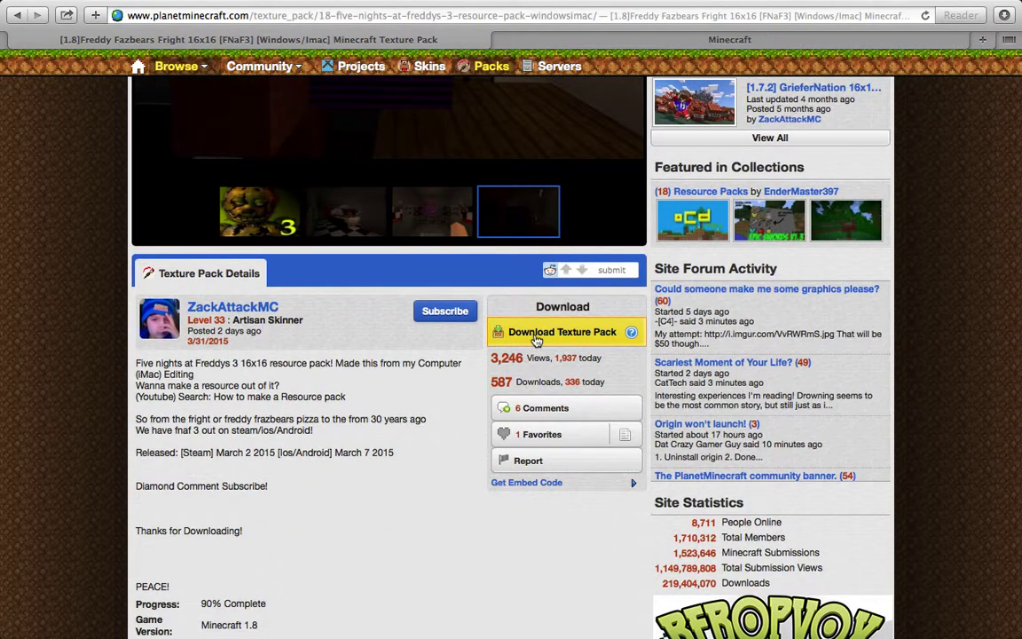
{"action": "left_click", "coordinate": [537, 337]}
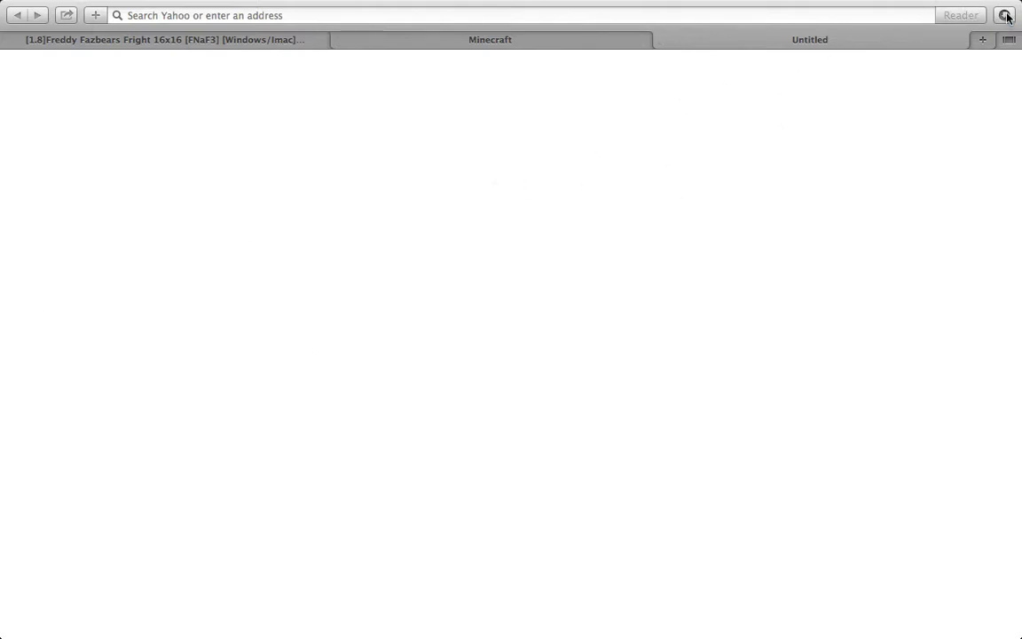
{"action": "mouse_move", "coordinate": [1007, 1]}
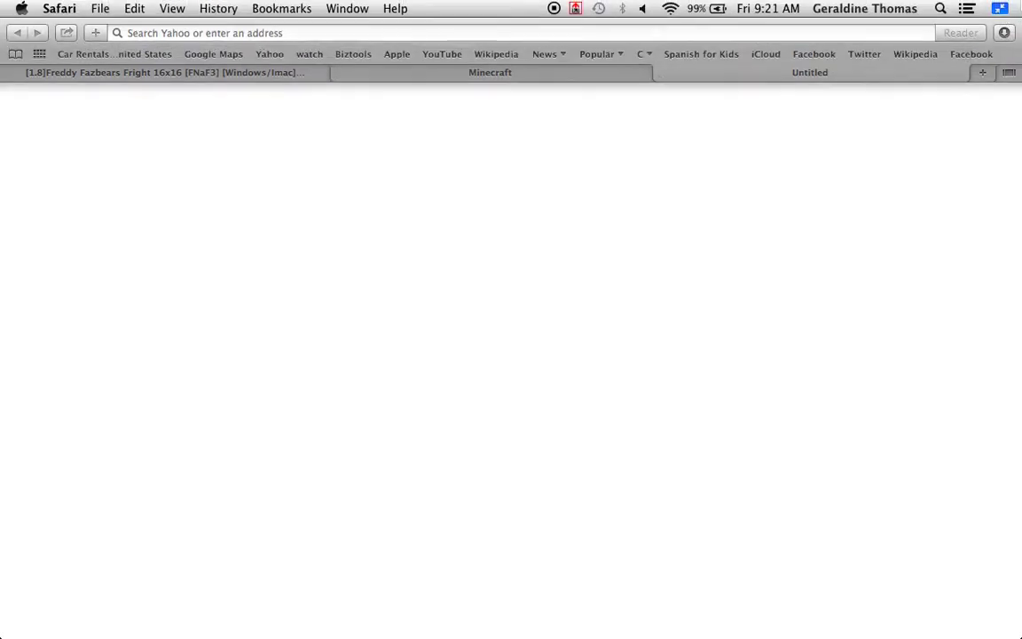
{"action": "left_click", "coordinate": [1003, 16]}
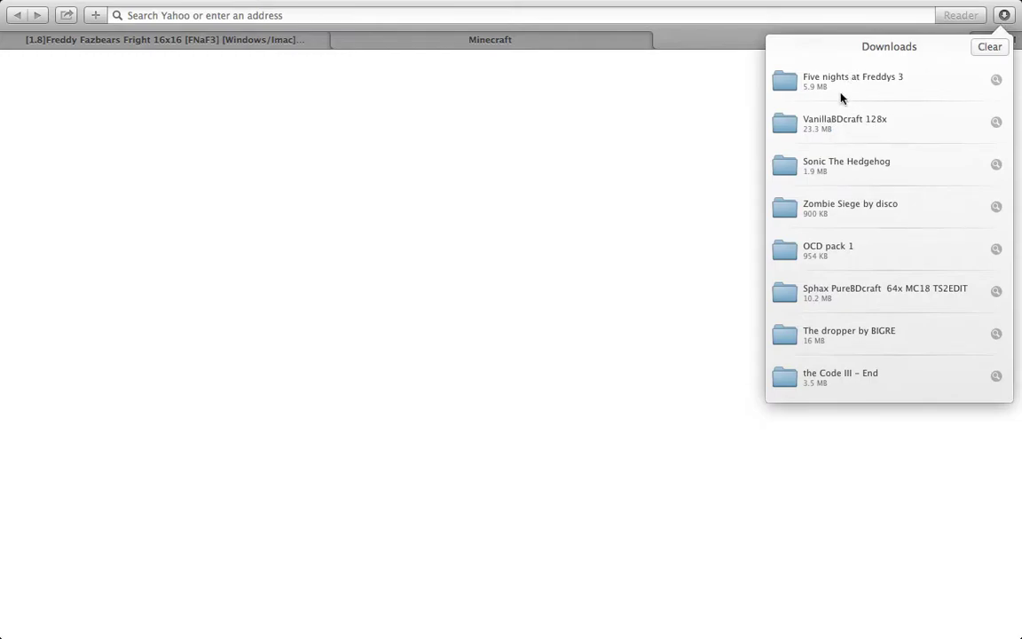
Exit the browser's full-screen mode and copy the "Five nights at Freddys 3" folder from Downloads in Finder.
{"action": "mouse_move", "coordinate": [905, 5]}
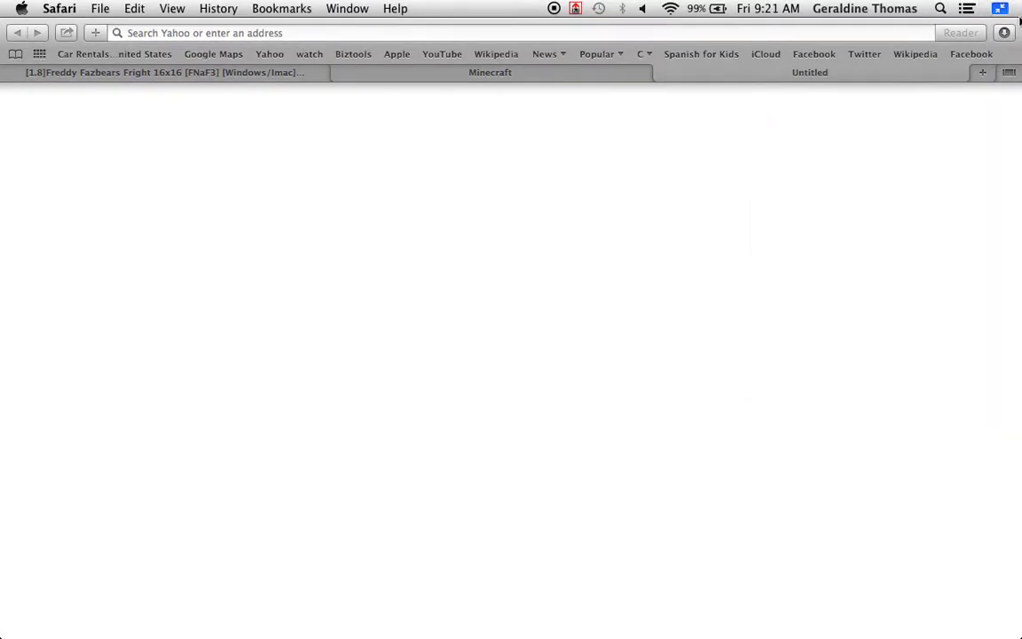
{"action": "left_click", "coordinate": [1000, 6]}
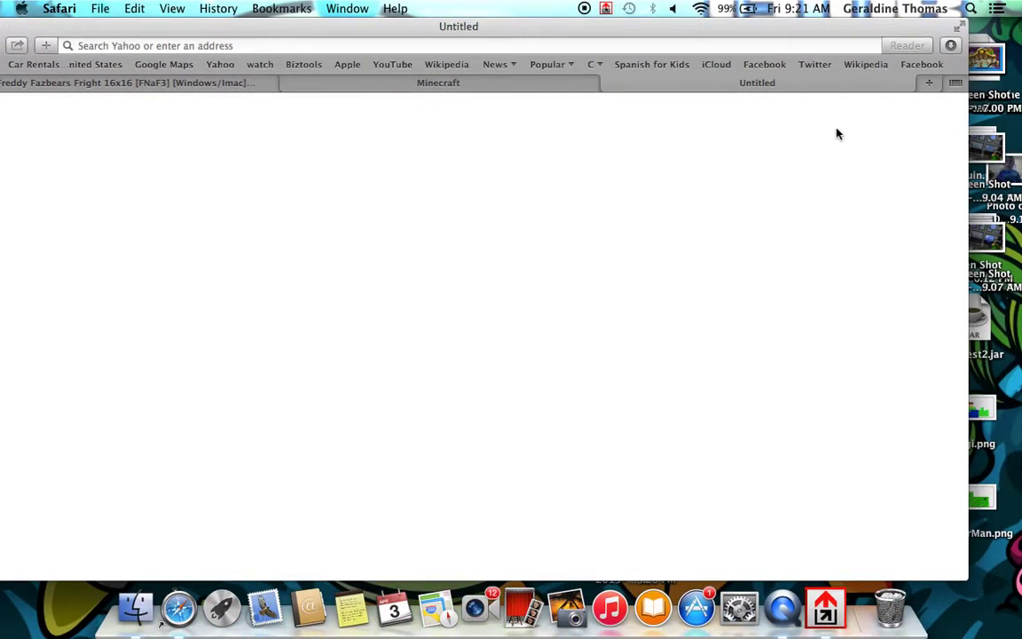
{"action": "left_click", "coordinate": [149, 621]}
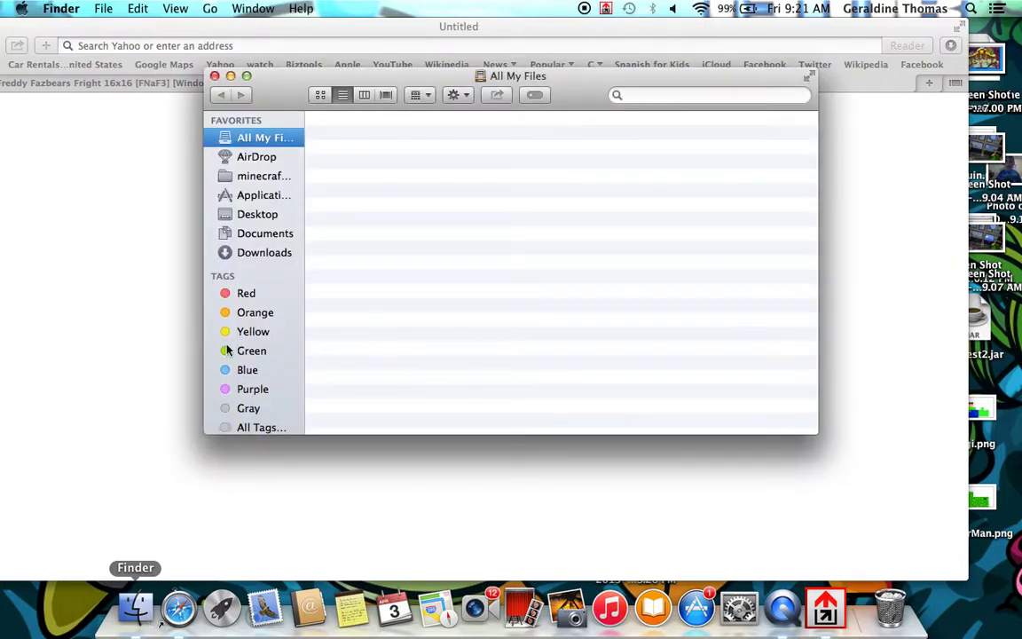
{"action": "left_click", "coordinate": [265, 252]}
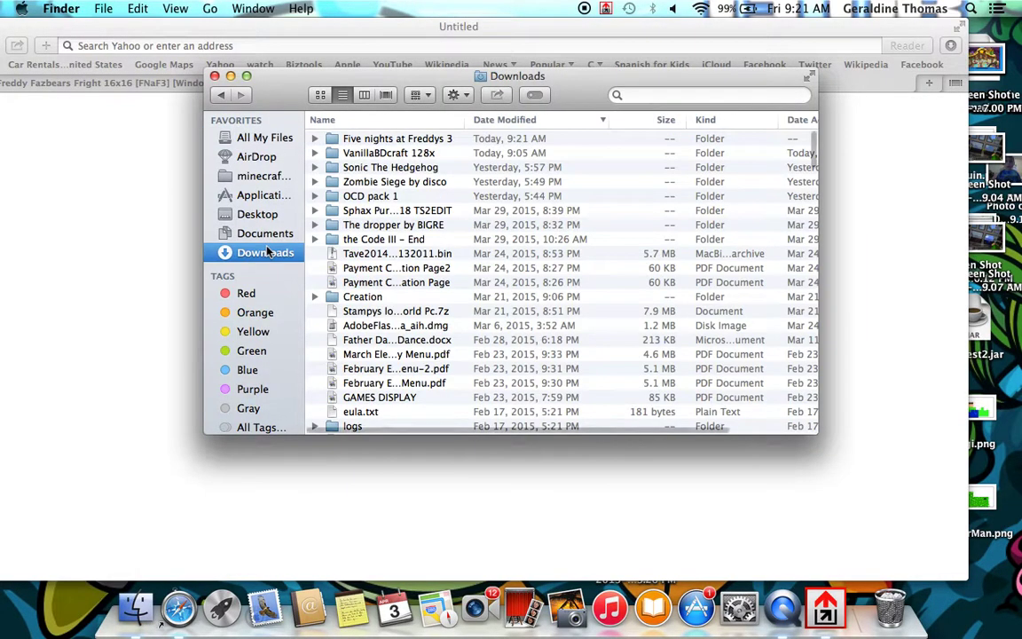
{"action": "right_click", "coordinate": [412, 142]}
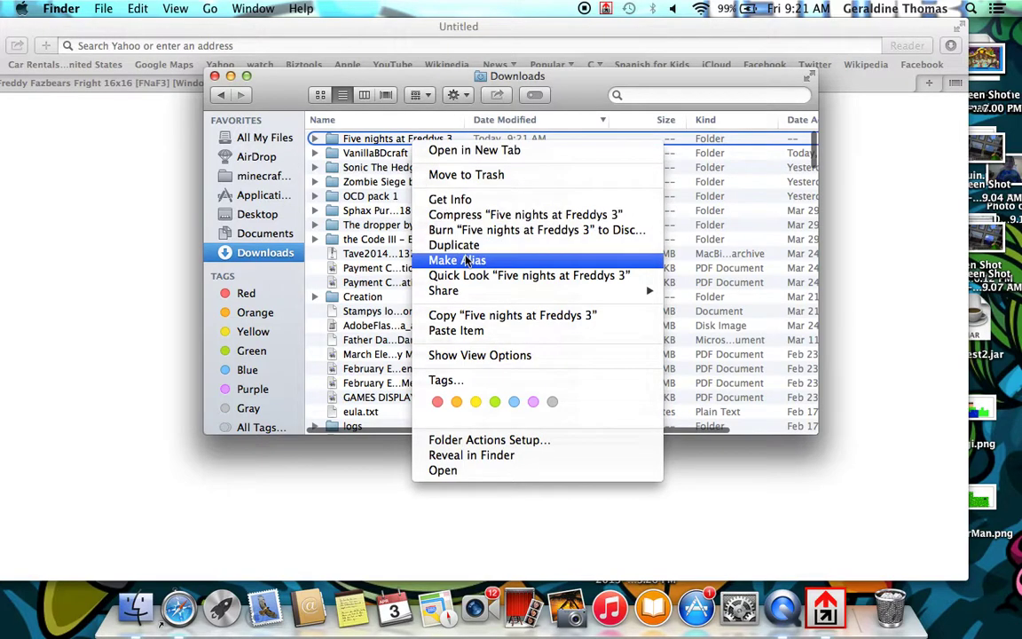
{"action": "left_click", "coordinate": [477, 316]}
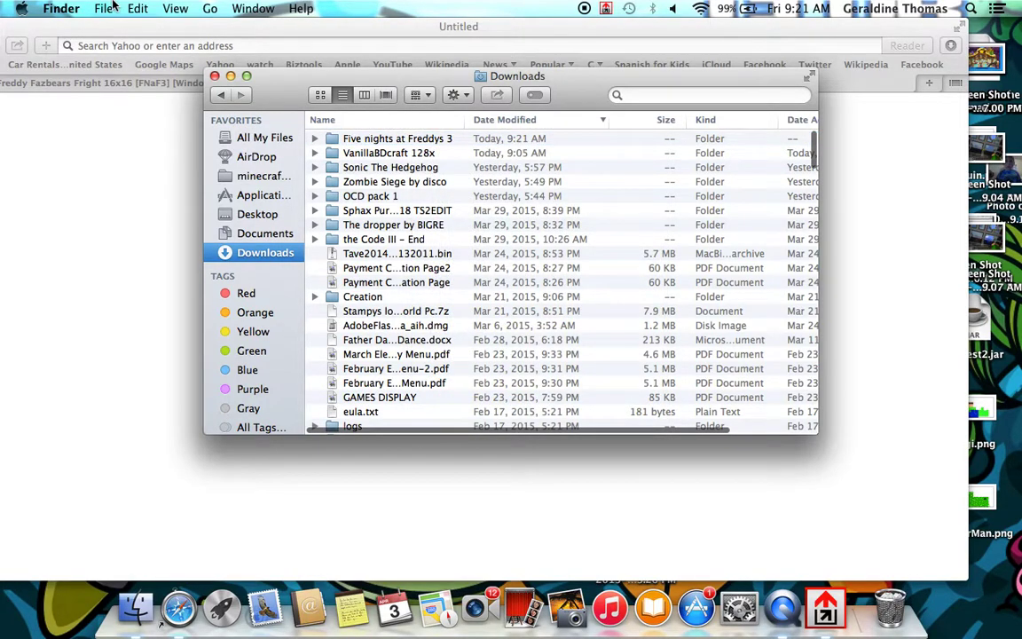
Go to the hidden user Library folder and open the minecraft folder inside Application Support.
{"action": "left_click", "coordinate": [210, 9]}
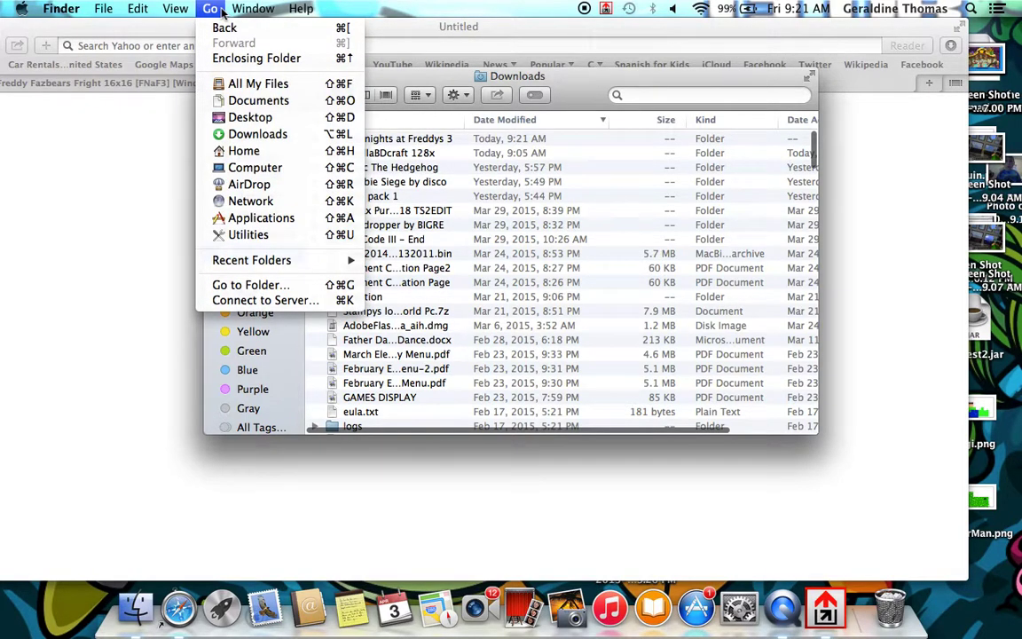
{"action": "key", "text": "alt"}
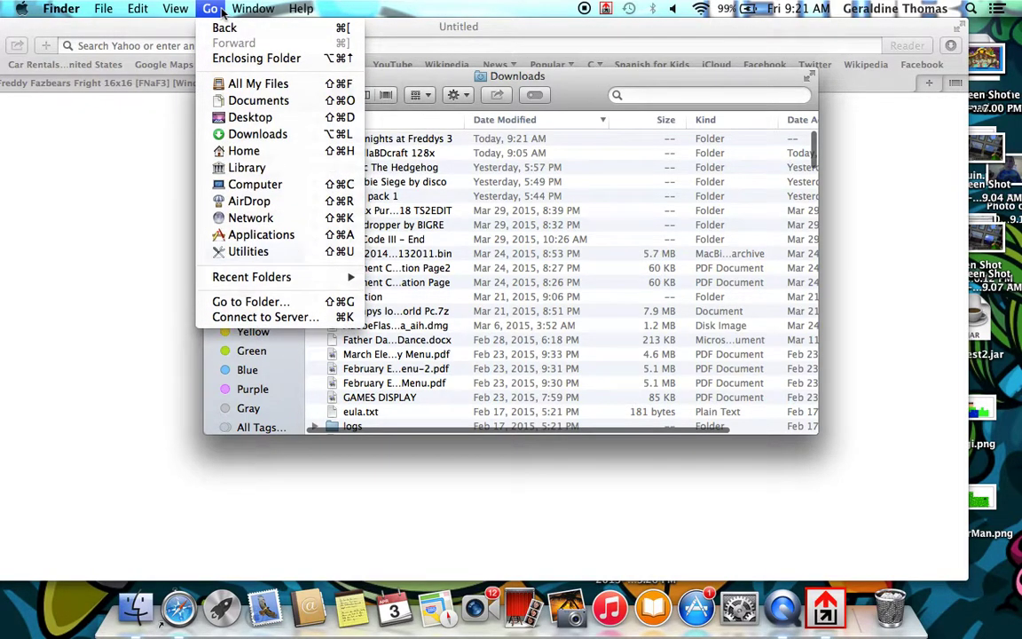
{"action": "left_click", "coordinate": [248, 168]}
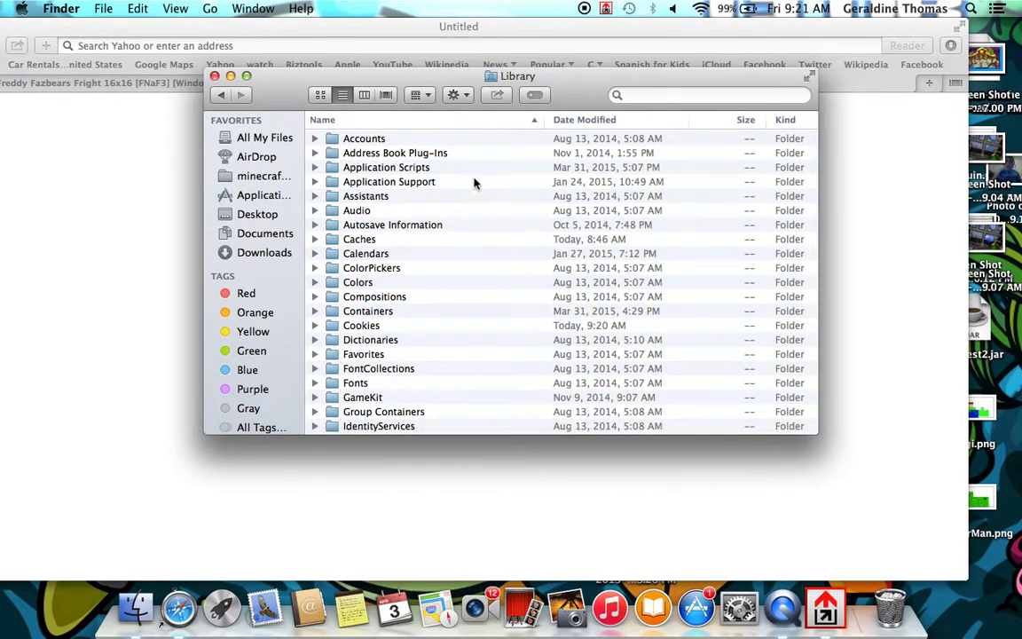
{"action": "double_click", "coordinate": [401, 181]}
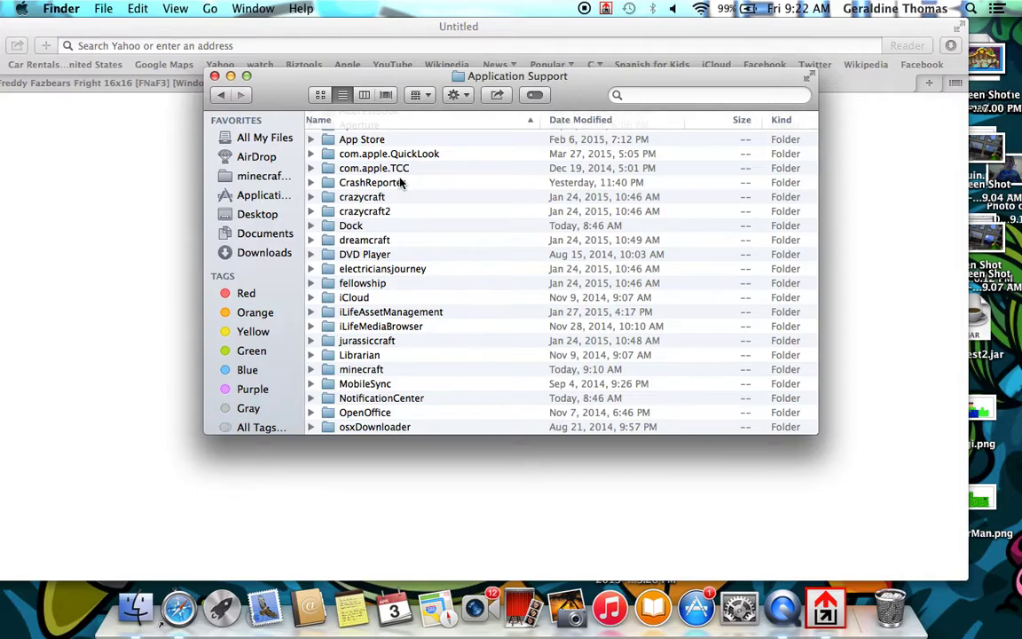
{"action": "left_click", "coordinate": [384, 371]}
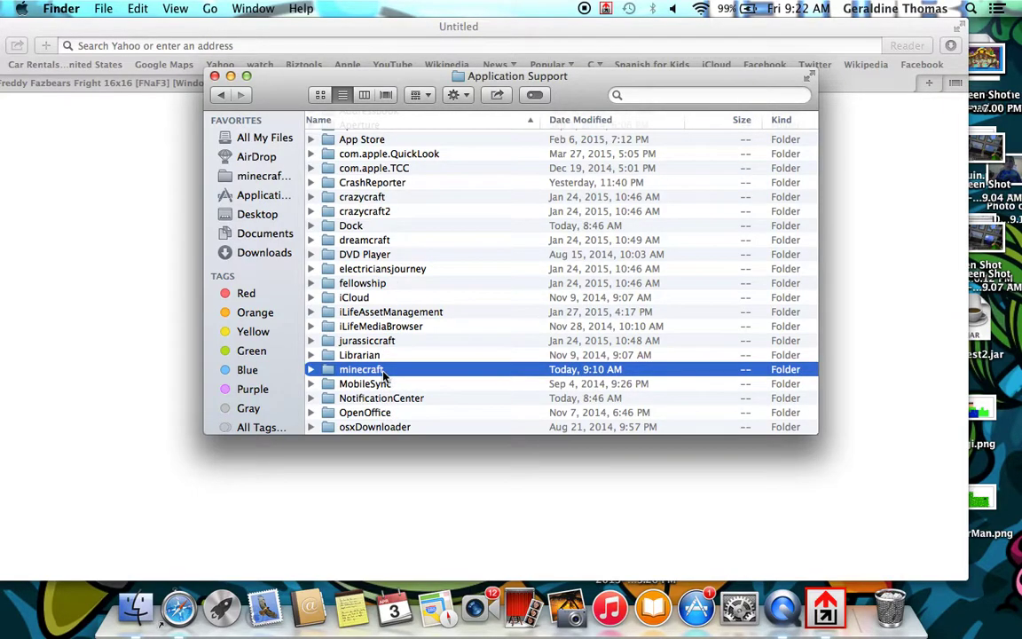
{"action": "scroll", "coordinate": [399, 373], "scroll_direction": "left", "scroll_amount": 1}
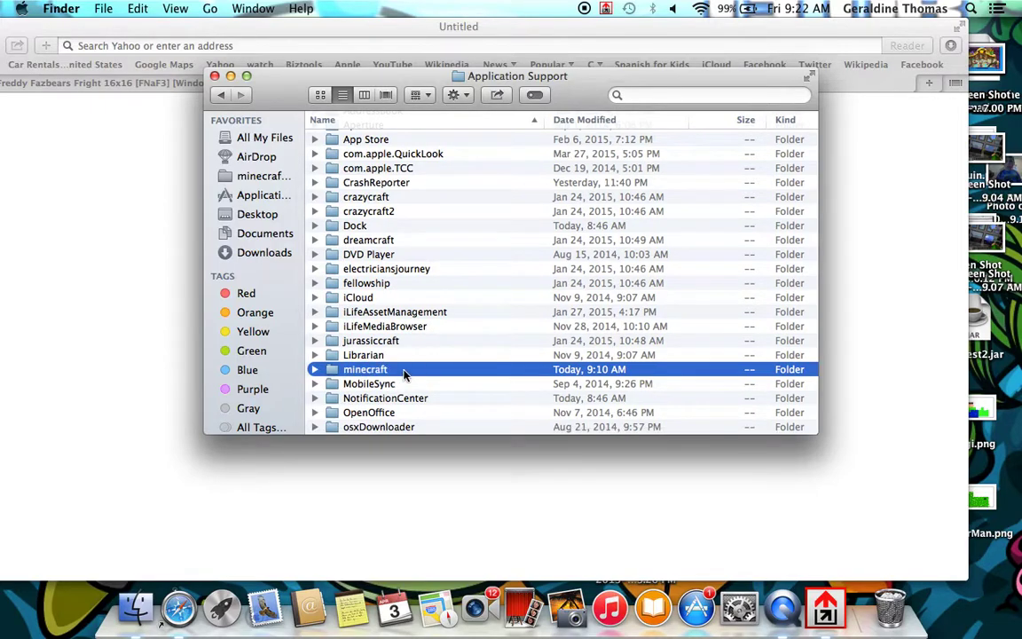
{"action": "double_click", "coordinate": [403, 371]}
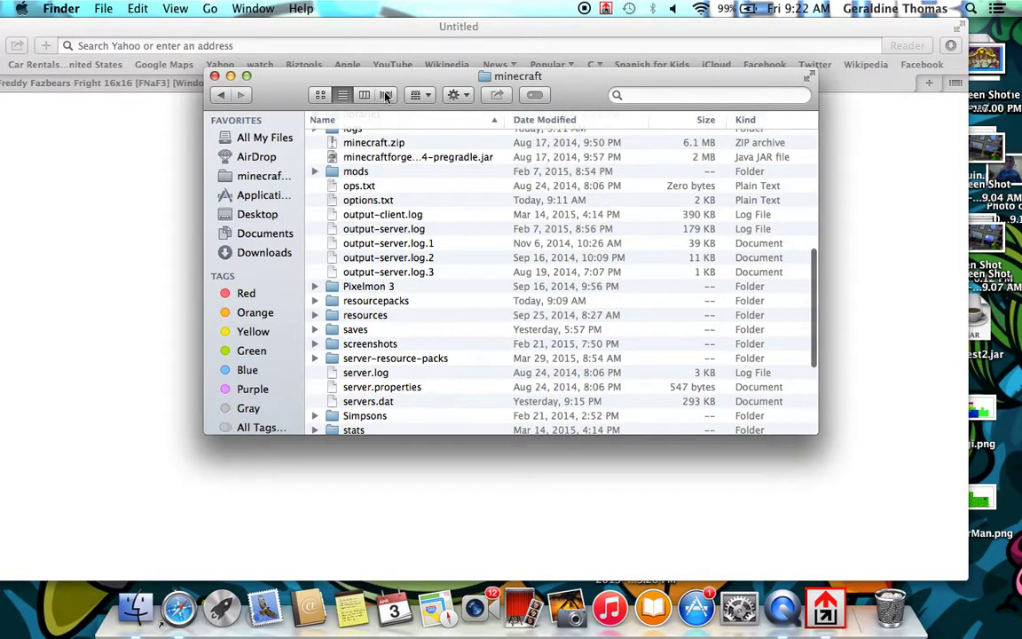
Find and open the resourcepacks folder inside the minecraft folder.
{"action": "scroll", "coordinate": [410, 225], "scroll_direction": "down", "scroll_amount": 5}
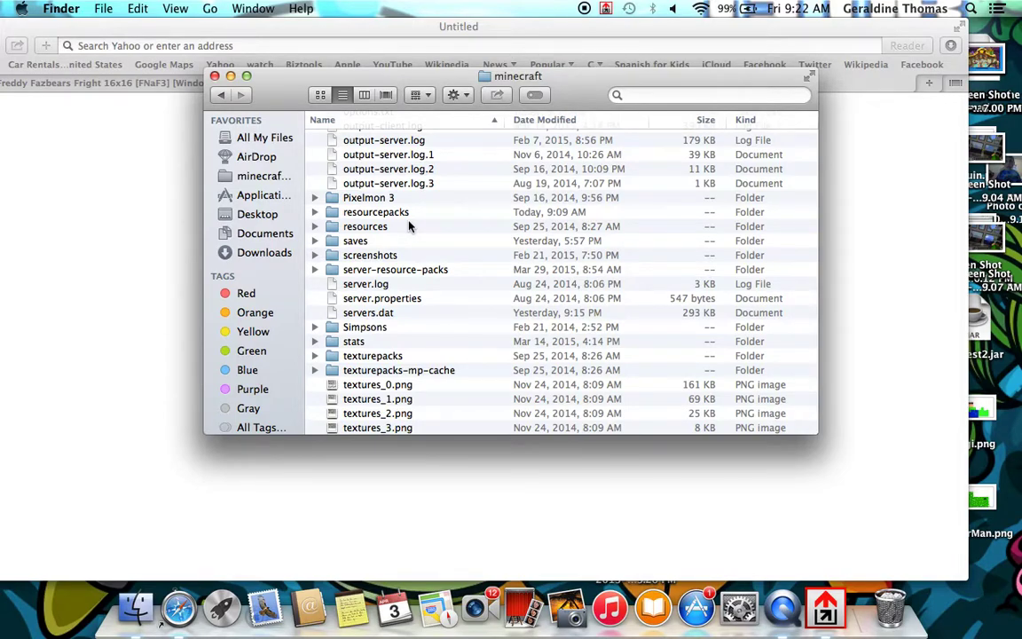
{"action": "scroll", "coordinate": [404, 232], "scroll_direction": "down", "scroll_amount": 5}
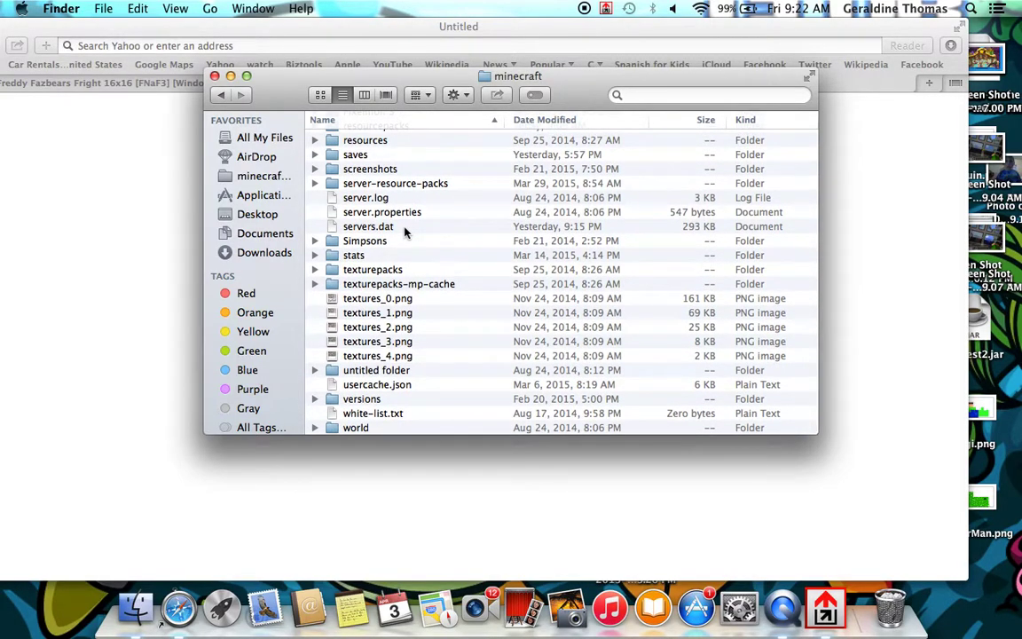
{"action": "scroll", "coordinate": [404, 232], "scroll_direction": "up", "scroll_amount": 2}
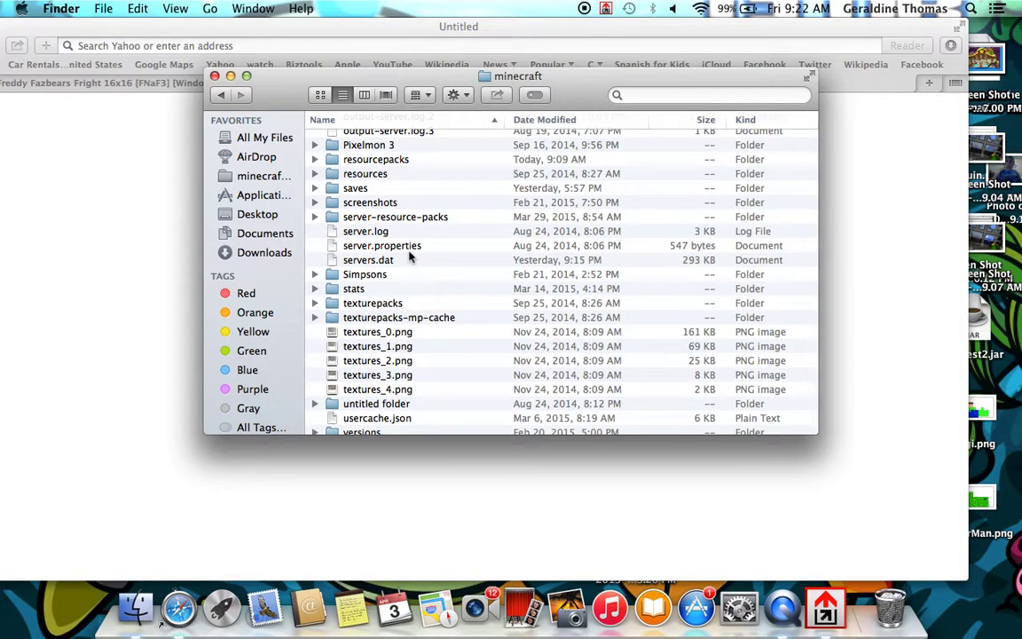
{"action": "scroll", "coordinate": [410, 256], "scroll_direction": "up", "scroll_amount": 3}
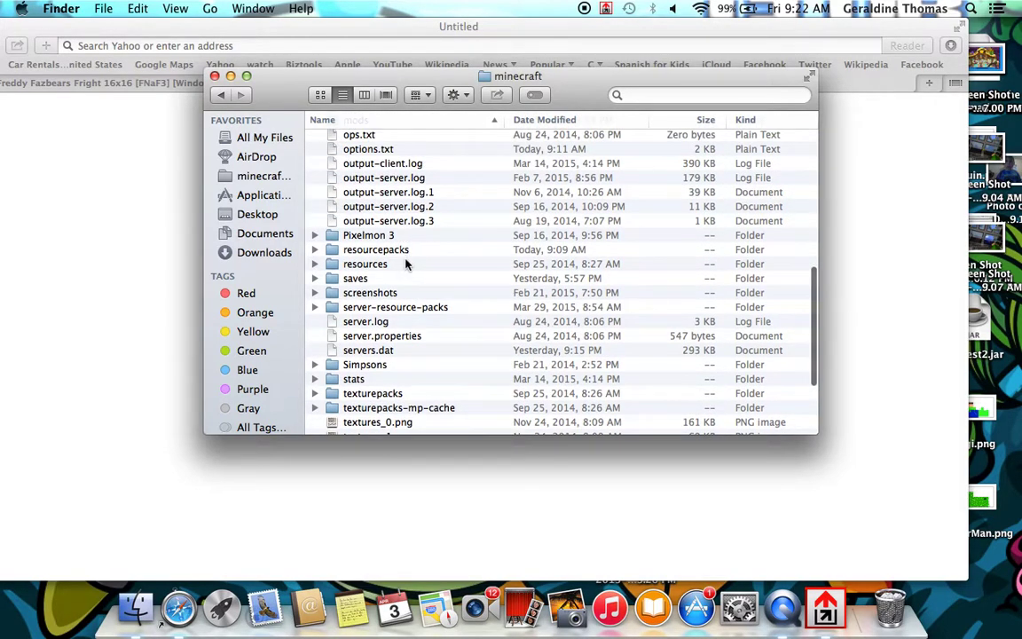
{"action": "right_click", "coordinate": [404, 251]}
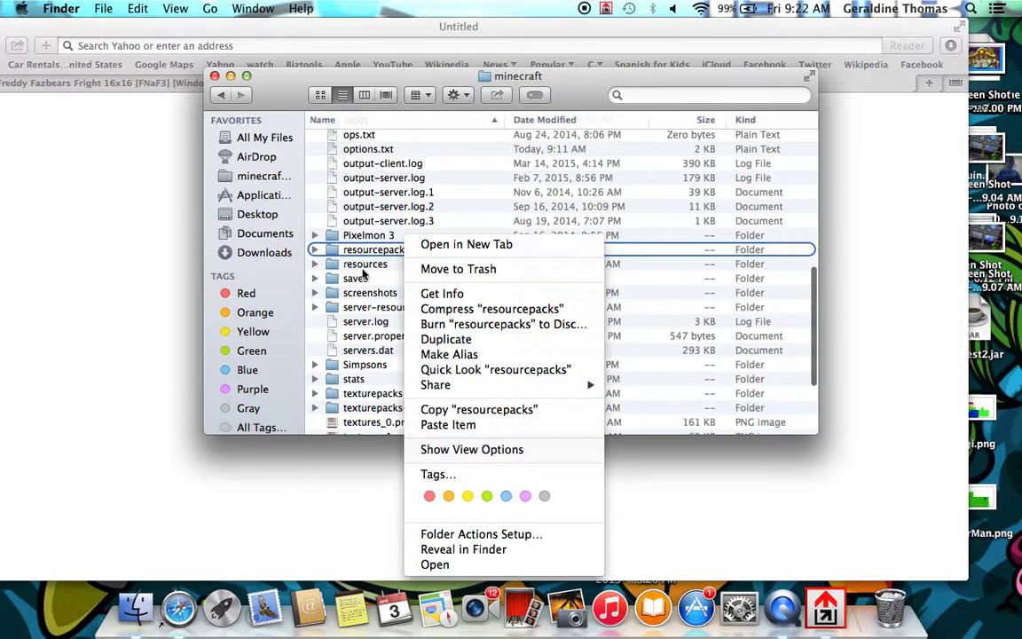
{"action": "left_click", "coordinate": [353, 251]}
{"action": "double_click", "coordinate": [353, 252]}
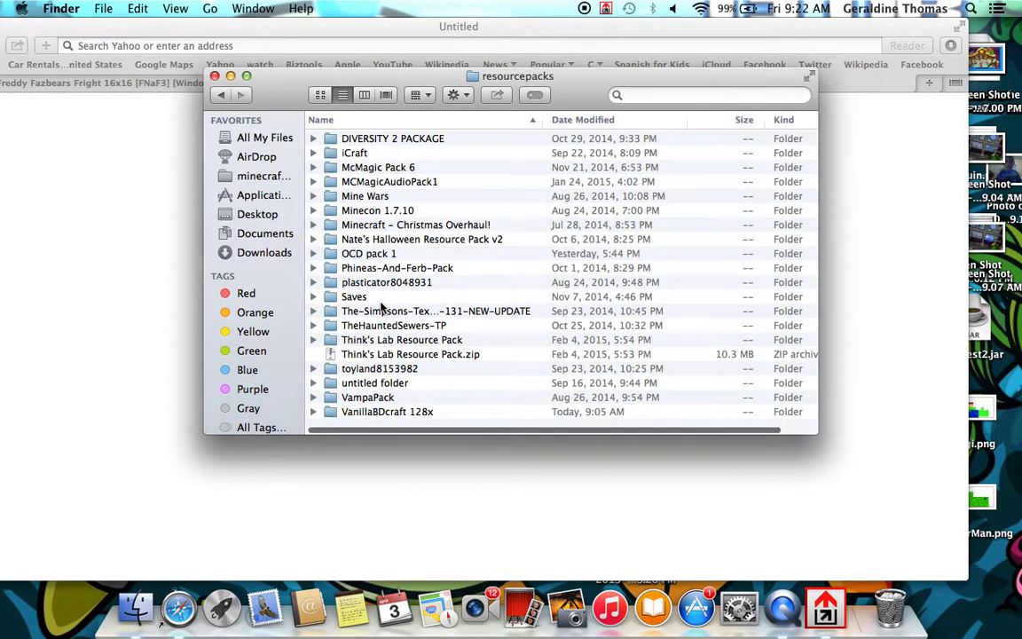
Paste the copied "Five nights at Freddys 3" folder into resourcepacks and minimize the Finder window.
{"action": "right_click", "coordinate": [374, 422]}
{"action": "left_click", "coordinate": [432, 487]}
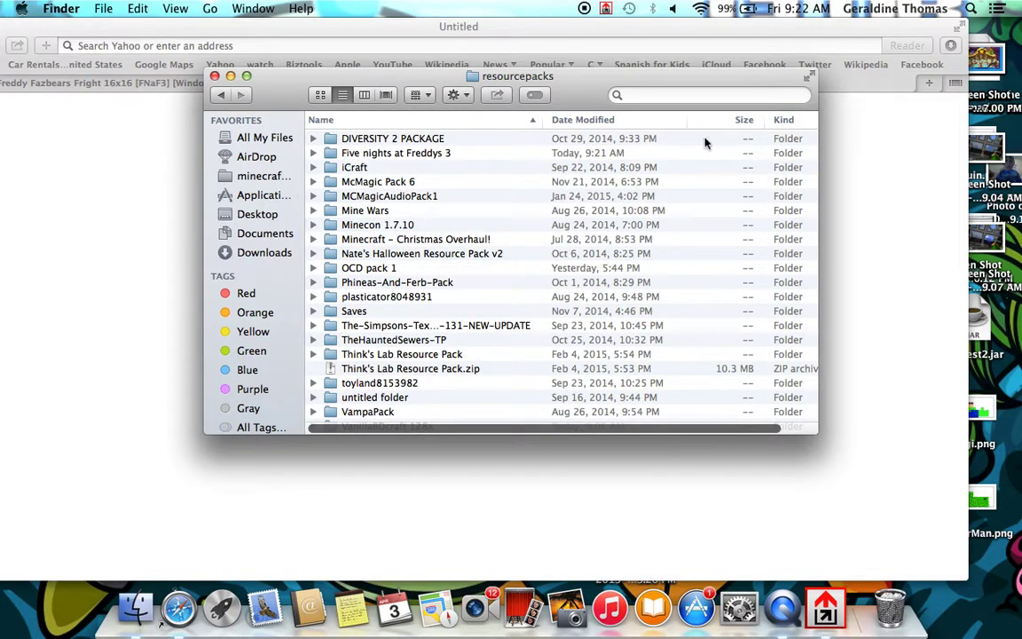
{"action": "left_click", "coordinate": [231, 76]}
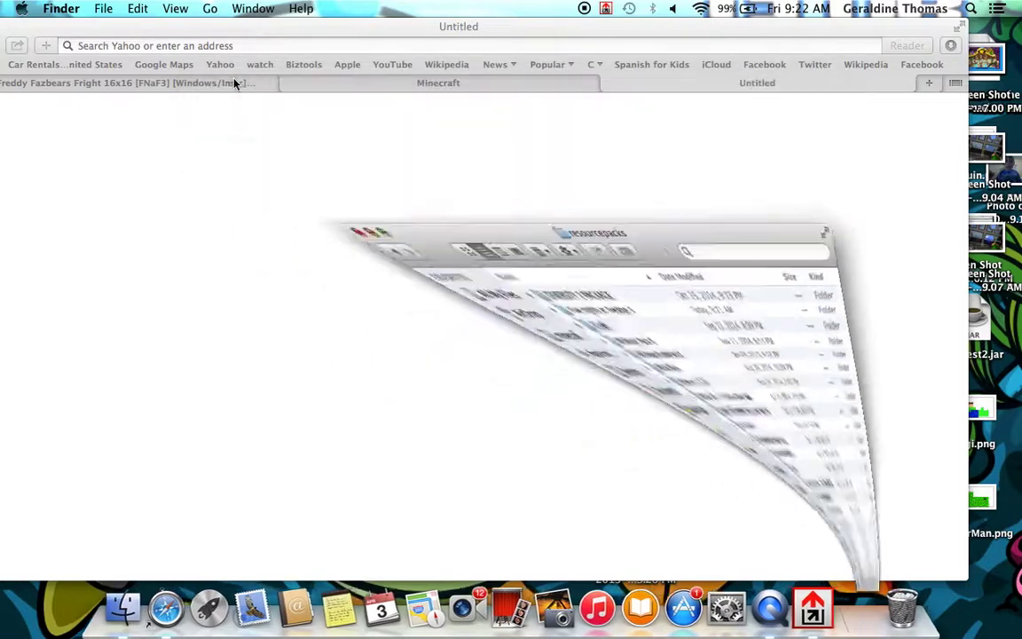
Close the Untitled and Minecraft profile tabs in Safari, keeping only the texture pack page open.
{"action": "left_click", "coordinate": [120, 86]}
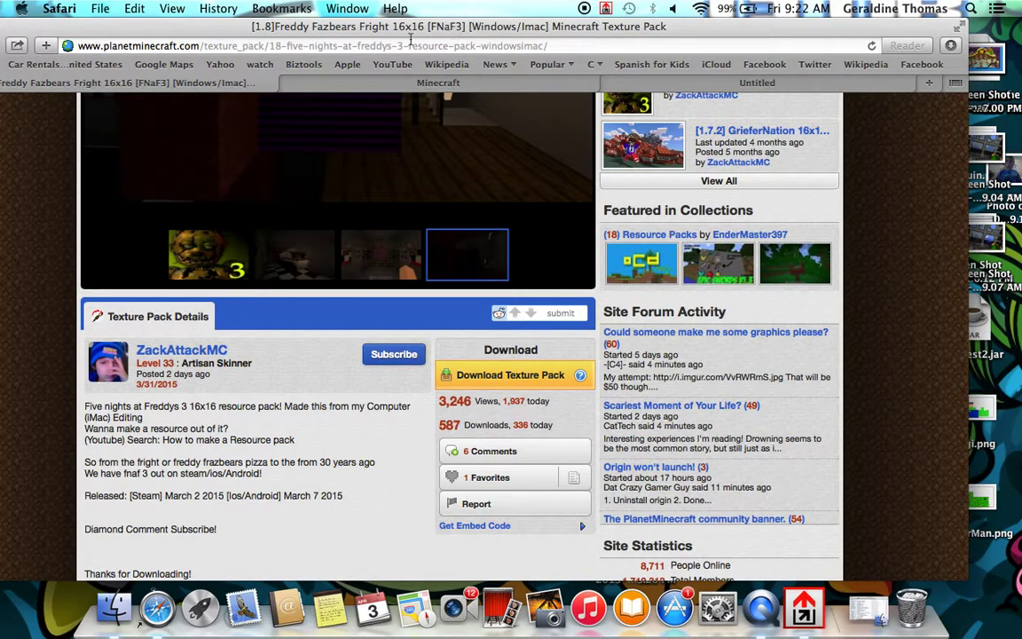
{"action": "left_click", "coordinate": [733, 85]}
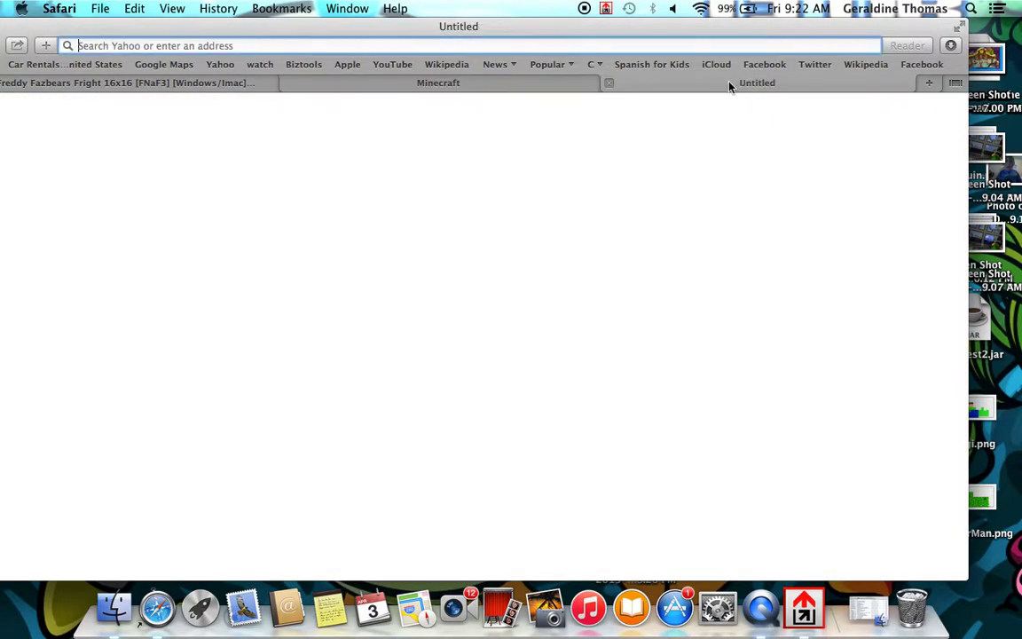
{"action": "left_click", "coordinate": [610, 84]}
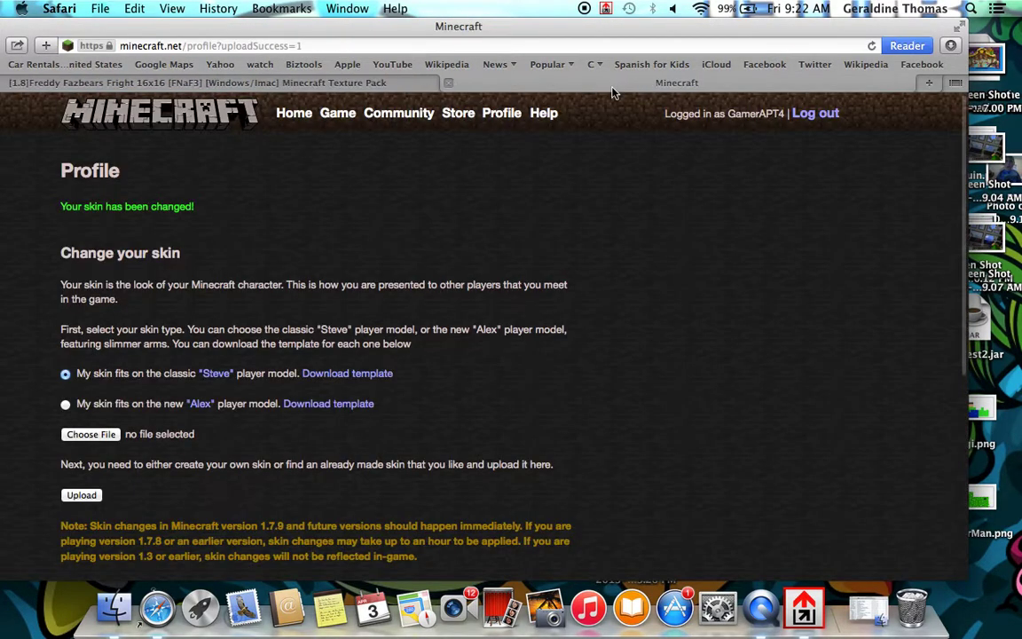
{"action": "left_click", "coordinate": [450, 82]}
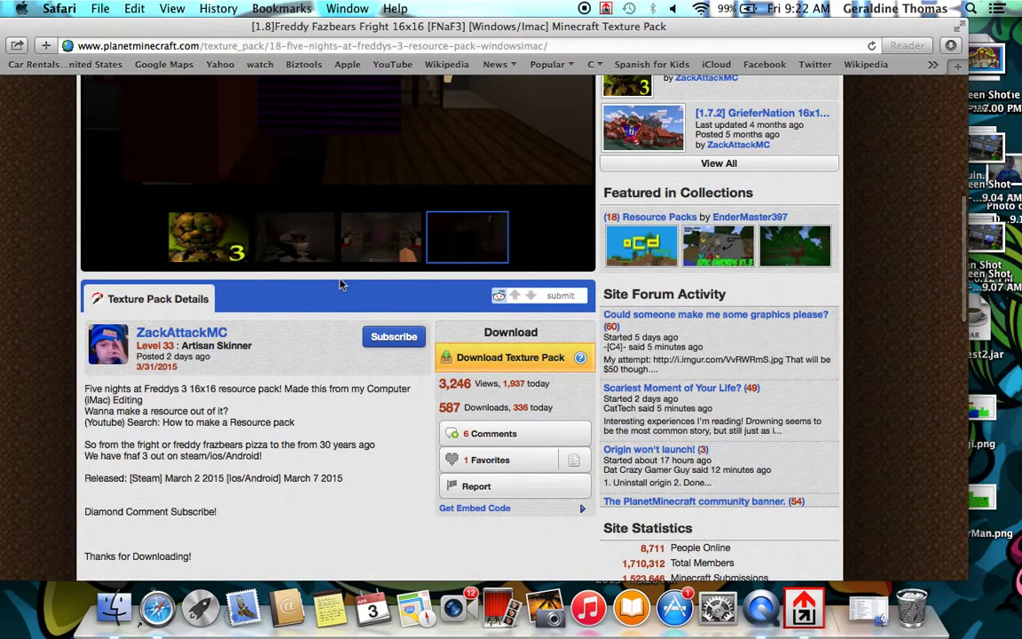
Open the Projects section of Planet Minecraft and browse the recently updated projects.
{"action": "scroll", "coordinate": [340, 280], "scroll_direction": "up", "scroll_amount": 10}
{"action": "left_click", "coordinate": [335, 206]}
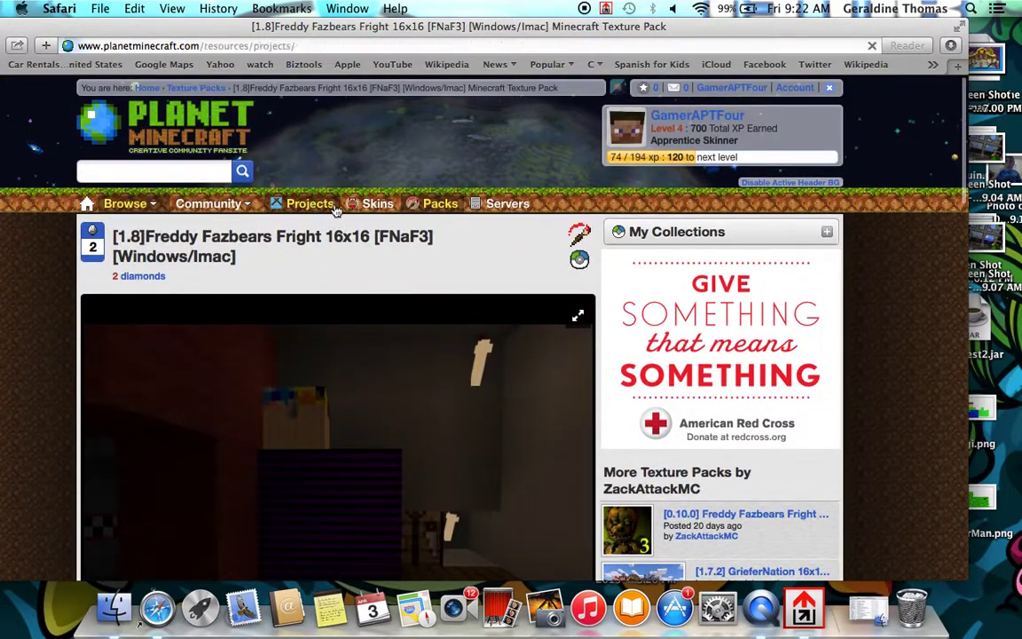
{"action": "scroll", "coordinate": [198, 217], "scroll_direction": "down", "scroll_amount": 3}
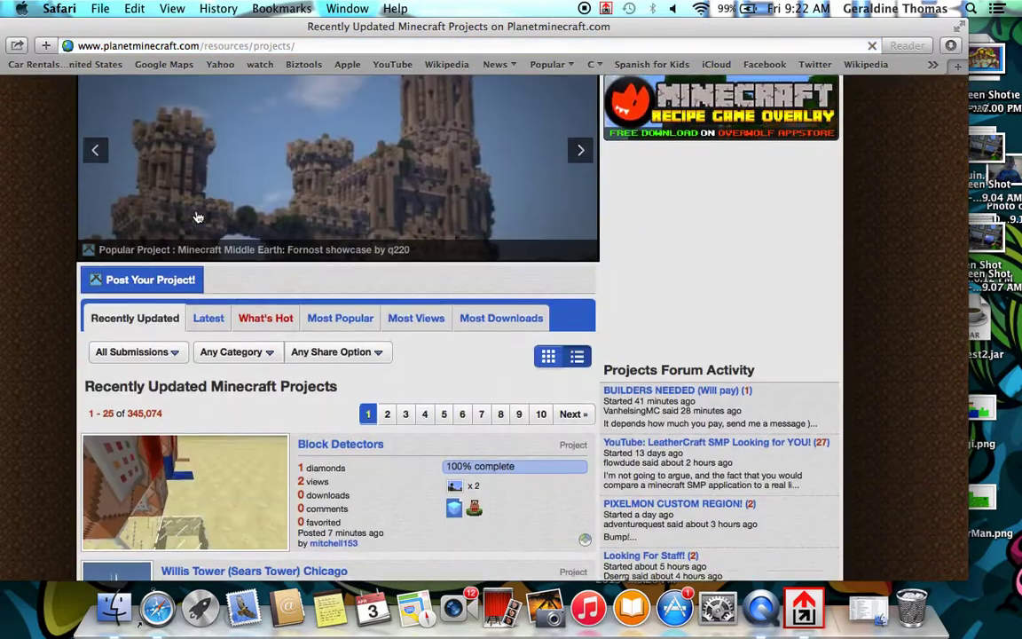
{"action": "scroll", "coordinate": [198, 217], "scroll_direction": "down", "scroll_amount": 10}
{"action": "scroll", "coordinate": [177, 213], "scroll_direction": "up", "scroll_amount": 1}
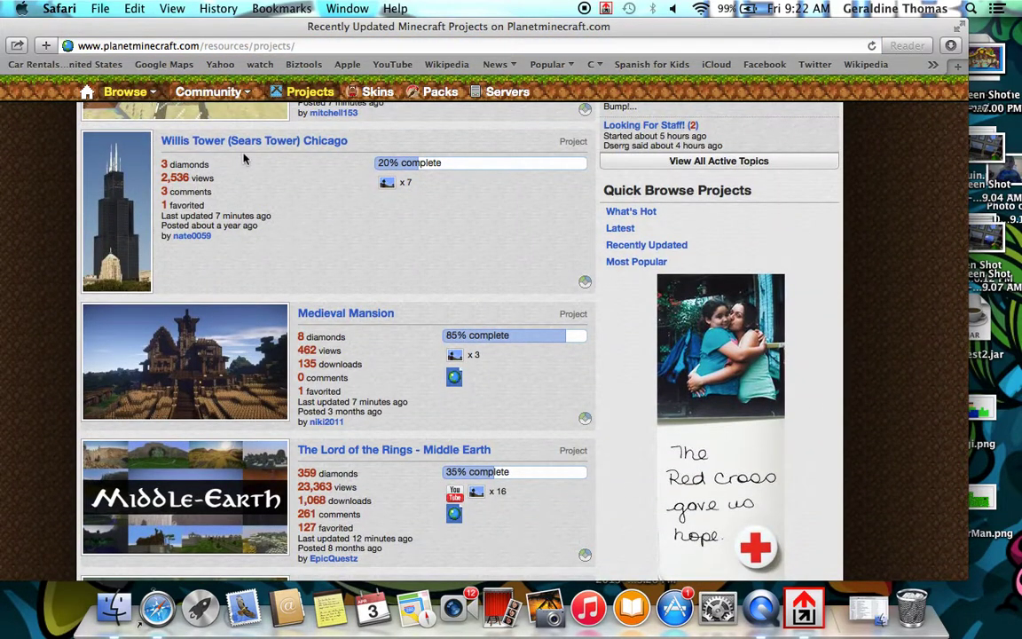
Browse the recently updated projects and open the Willis Tower (Sears Tower) Chicago project.
{"action": "scroll", "coordinate": [235, 205], "scroll_direction": "down", "scroll_amount": 9}
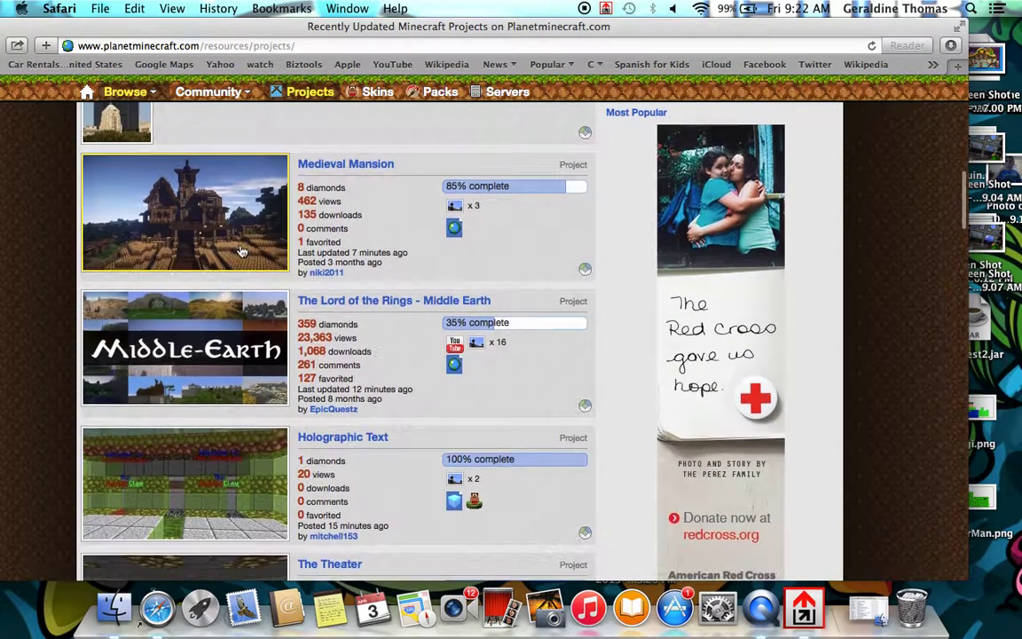
{"action": "scroll", "coordinate": [241, 251], "scroll_direction": "down", "scroll_amount": 8}
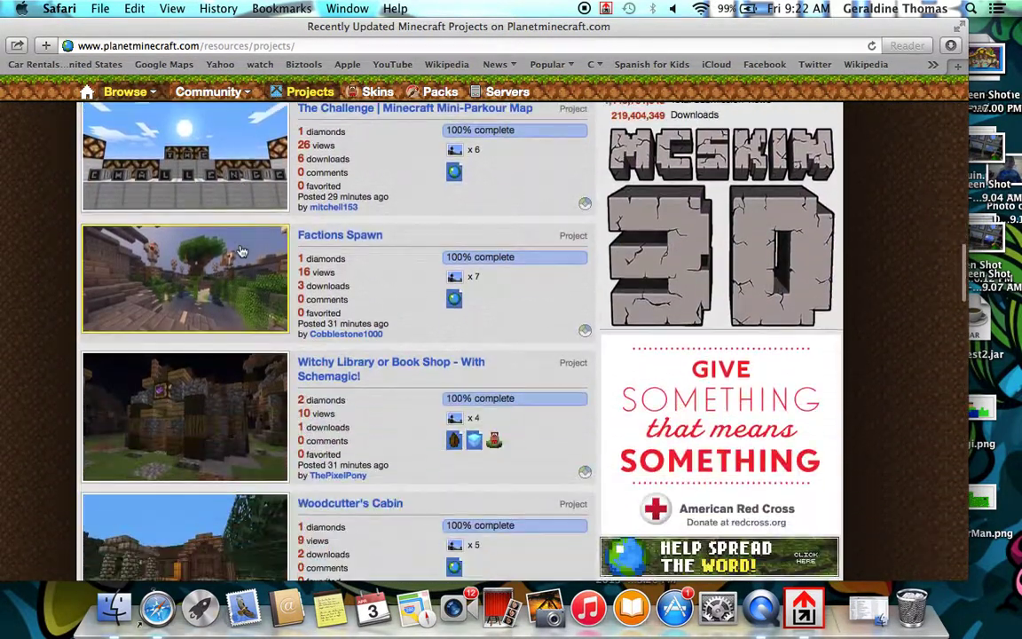
{"action": "scroll", "coordinate": [242, 251], "scroll_direction": "up", "scroll_amount": 3}
{"action": "scroll", "coordinate": [241, 252], "scroll_direction": "up", "scroll_amount": 15}
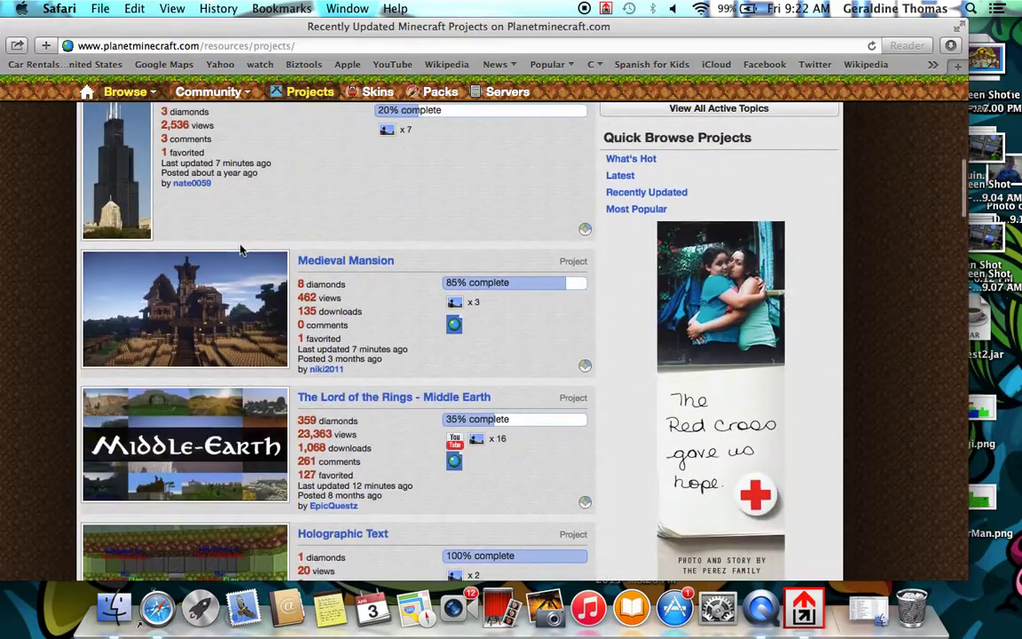
{"action": "left_click", "coordinate": [239, 219]}
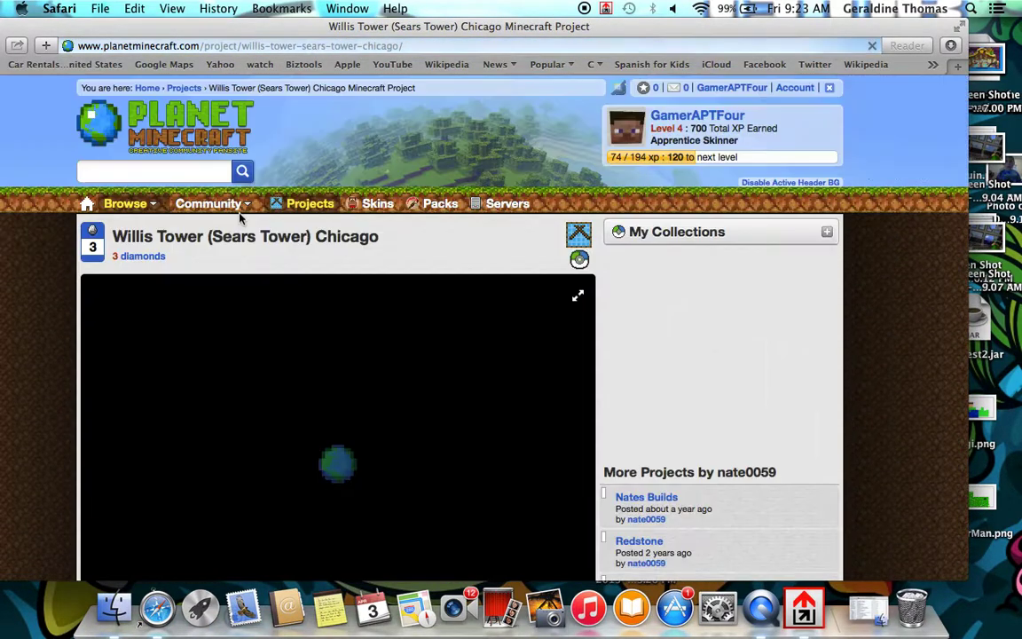
Post the comment ":)" on the Willis Tower project and give the project a diamond.
{"action": "scroll", "coordinate": [361, 396], "scroll_direction": "down", "scroll_amount": 15}
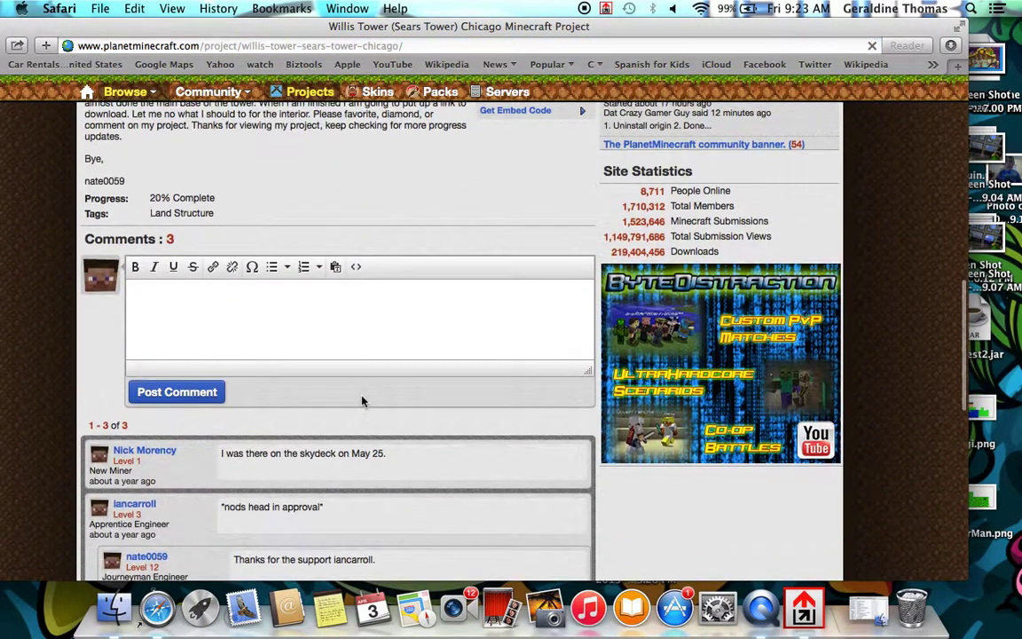
{"action": "left_click", "coordinate": [328, 322]}
{"action": "type", "text": ":)"}
{"action": "left_click", "coordinate": [165, 394]}
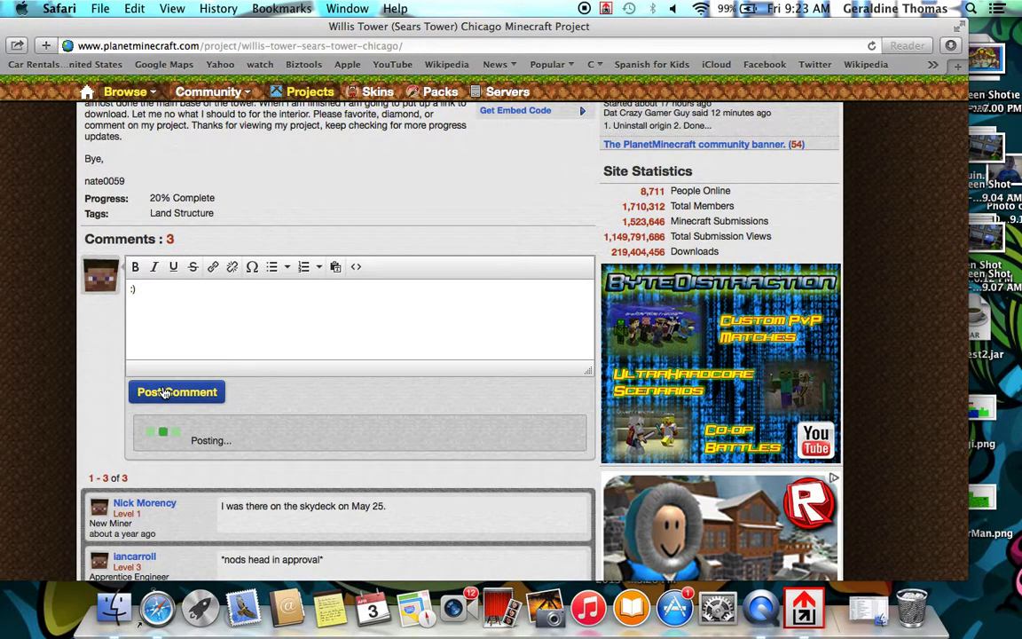
{"action": "scroll", "coordinate": [162, 389], "scroll_direction": "up", "scroll_amount": 15}
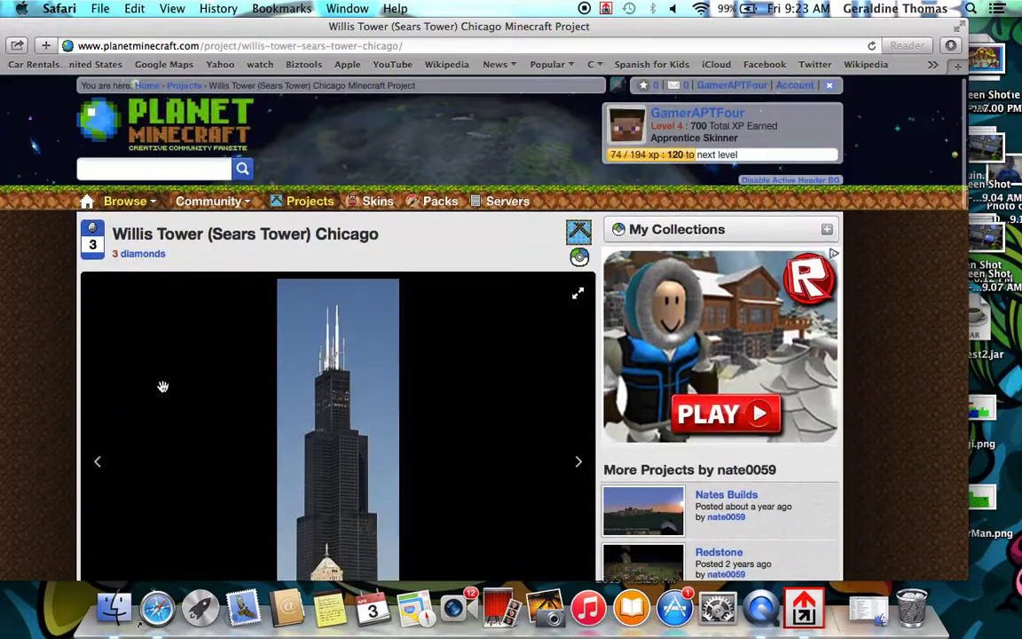
{"action": "left_click", "coordinate": [94, 228]}
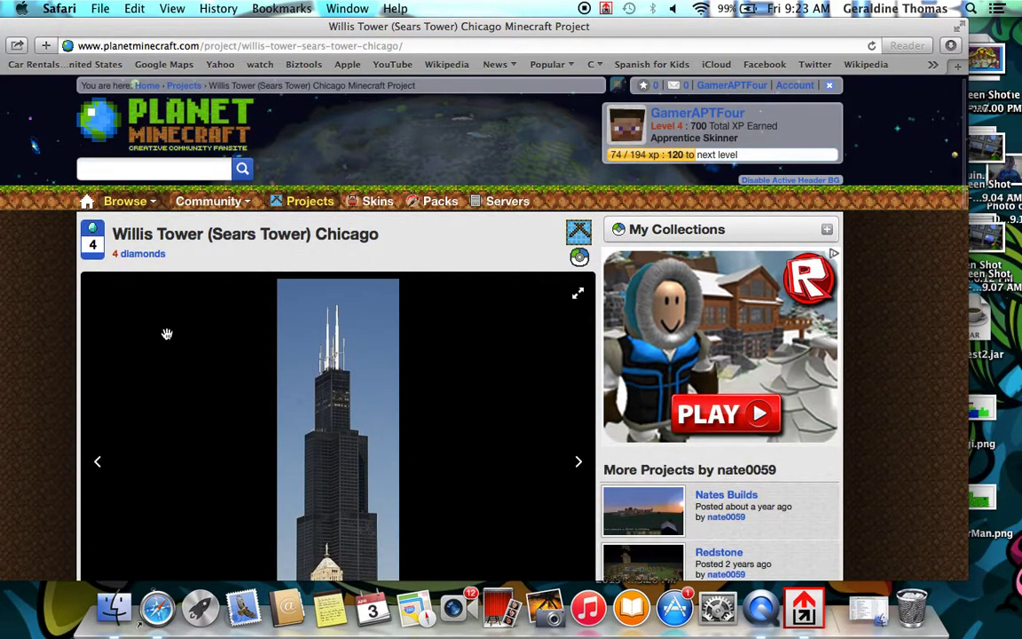
Examine the Willis Tower project's details and its gallery, including the picture of the interior with rows of tables.
{"action": "scroll", "coordinate": [391, 323], "scroll_direction": "down", "scroll_amount": 5}
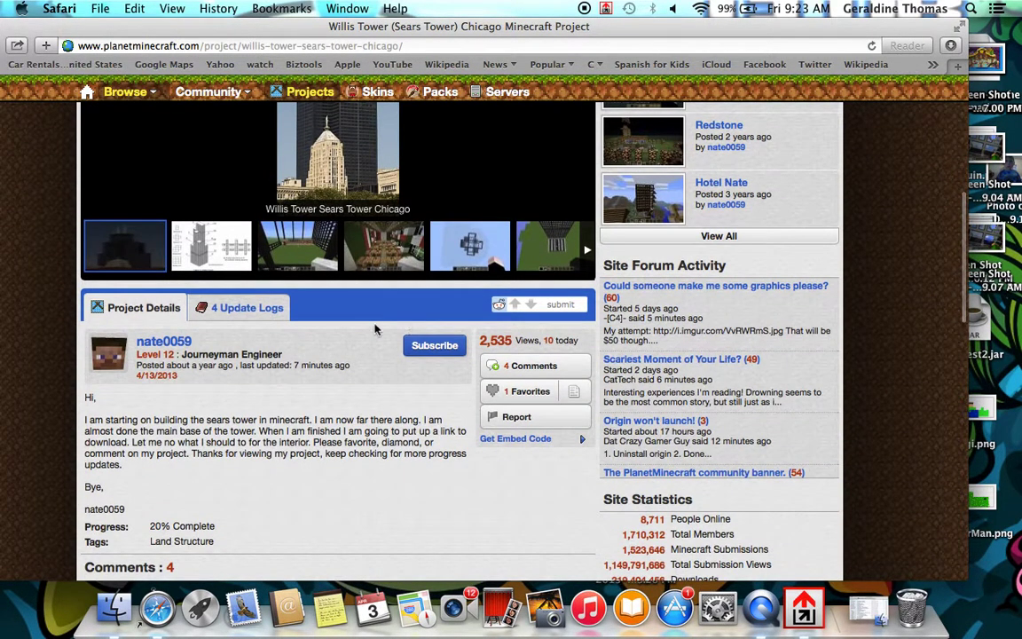
{"action": "scroll", "coordinate": [317, 331], "scroll_direction": "up", "scroll_amount": 1}
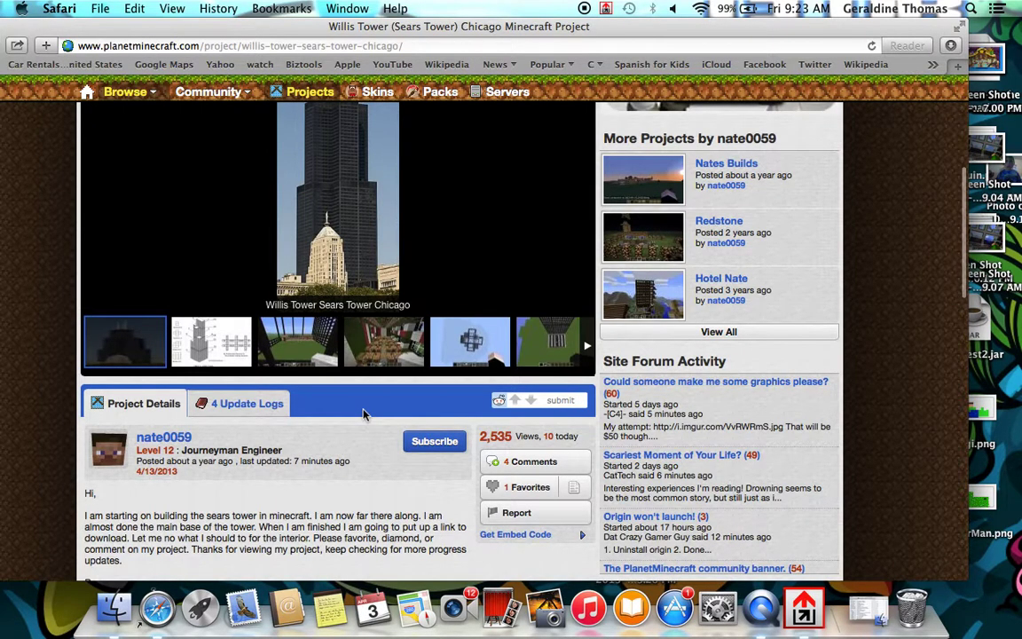
{"action": "scroll", "coordinate": [363, 410], "scroll_direction": "up", "scroll_amount": 3}
{"action": "scroll", "coordinate": [209, 189], "scroll_direction": "up", "scroll_amount": 5}
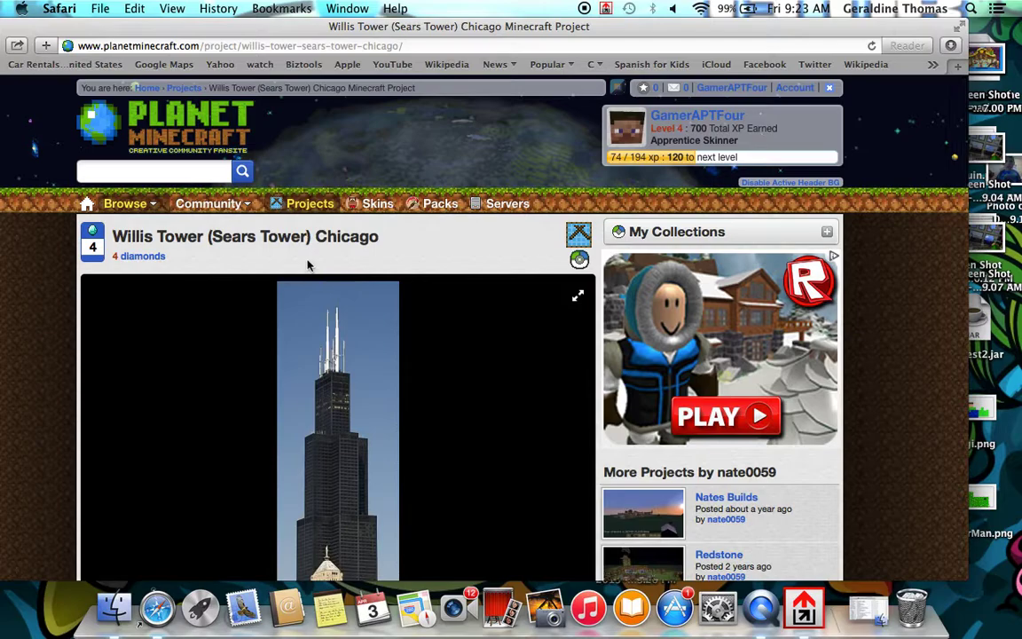
{"action": "scroll", "coordinate": [293, 248], "scroll_direction": "down", "scroll_amount": 5}
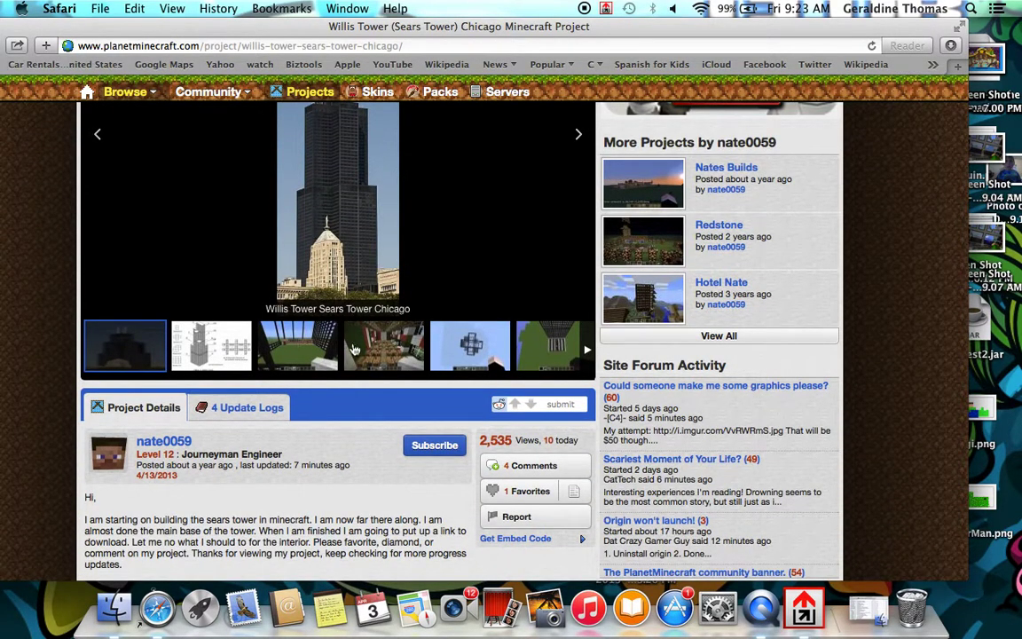
{"action": "scroll", "coordinate": [266, 227], "scroll_direction": "up", "scroll_amount": 5}
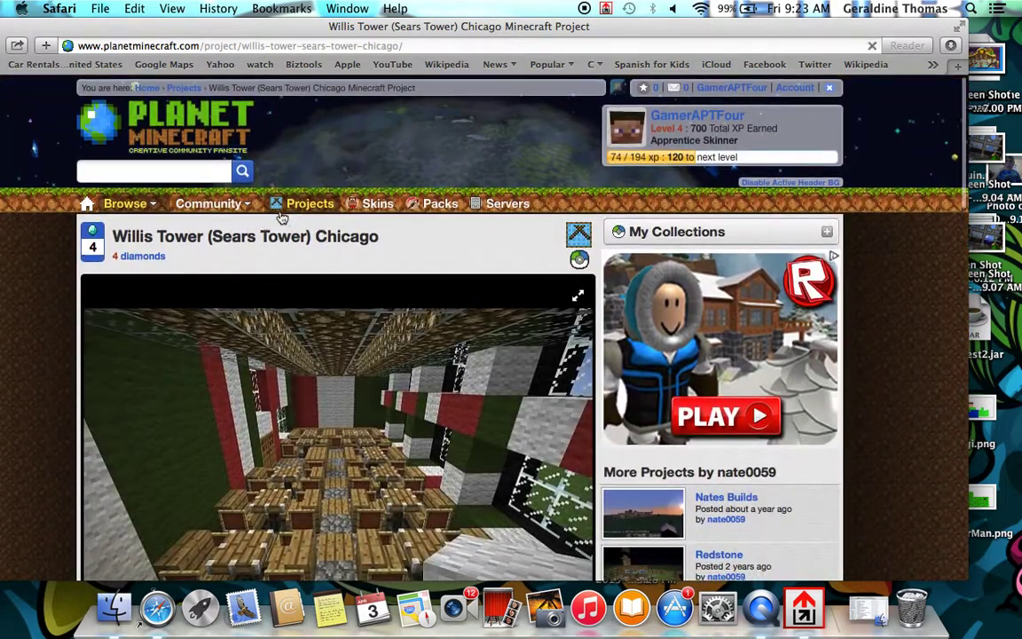
Return to the Projects list and open the Medieval Mansion project.
{"action": "left_click", "coordinate": [309, 207]}
{"action": "scroll", "coordinate": [308, 493], "scroll_direction": "down", "scroll_amount": 1}
{"action": "scroll", "coordinate": [309, 495], "scroll_direction": "down", "scroll_amount": 5}
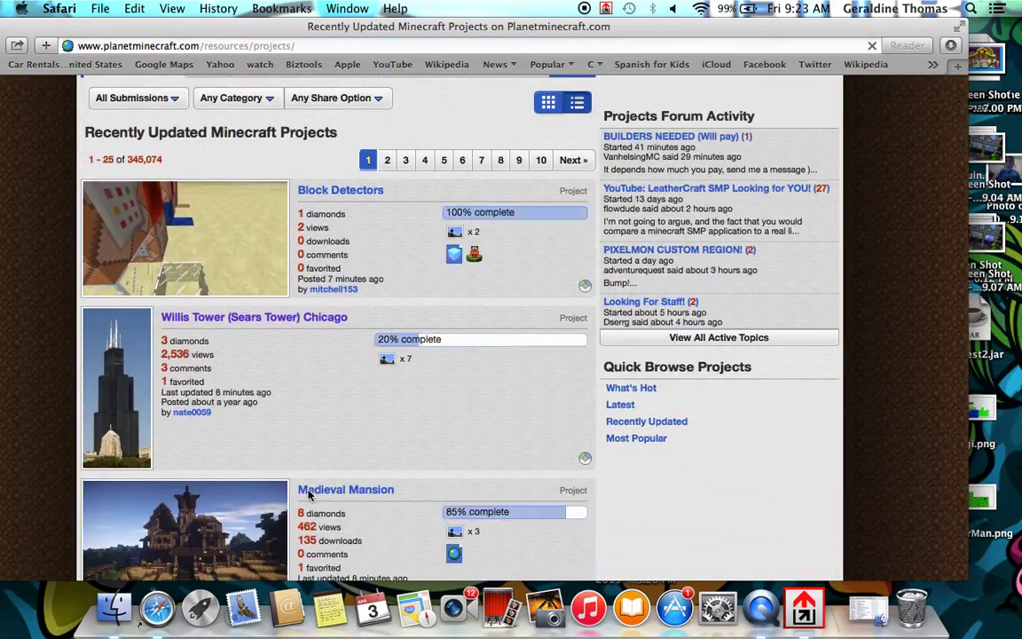
{"action": "scroll", "coordinate": [426, 340], "scroll_direction": "down", "scroll_amount": 4}
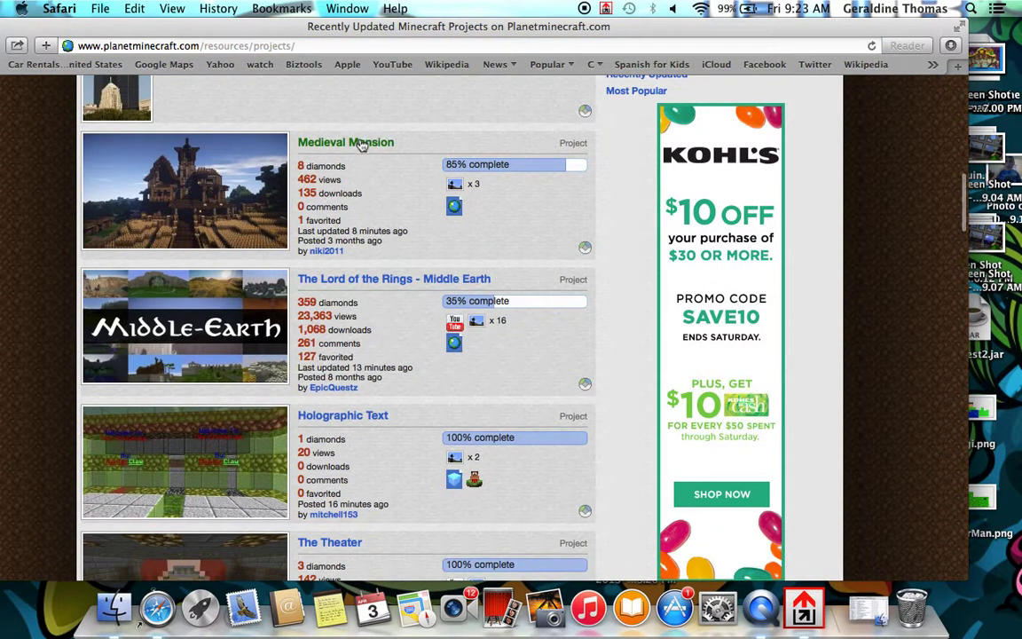
{"action": "left_click", "coordinate": [361, 146]}
Download the Medieval Mansion world save, Medieval.zip, from Dropbox without signing up, and check it in the browser's download list.
{"action": "scroll", "coordinate": [484, 364], "scroll_direction": "down", "scroll_amount": 5}
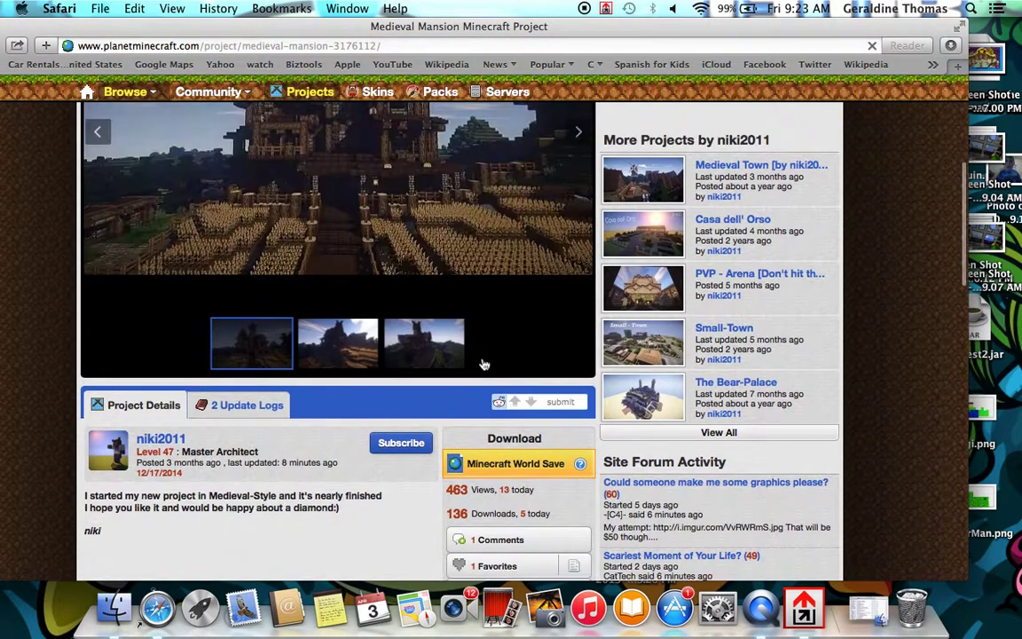
{"action": "left_click", "coordinate": [483, 471]}
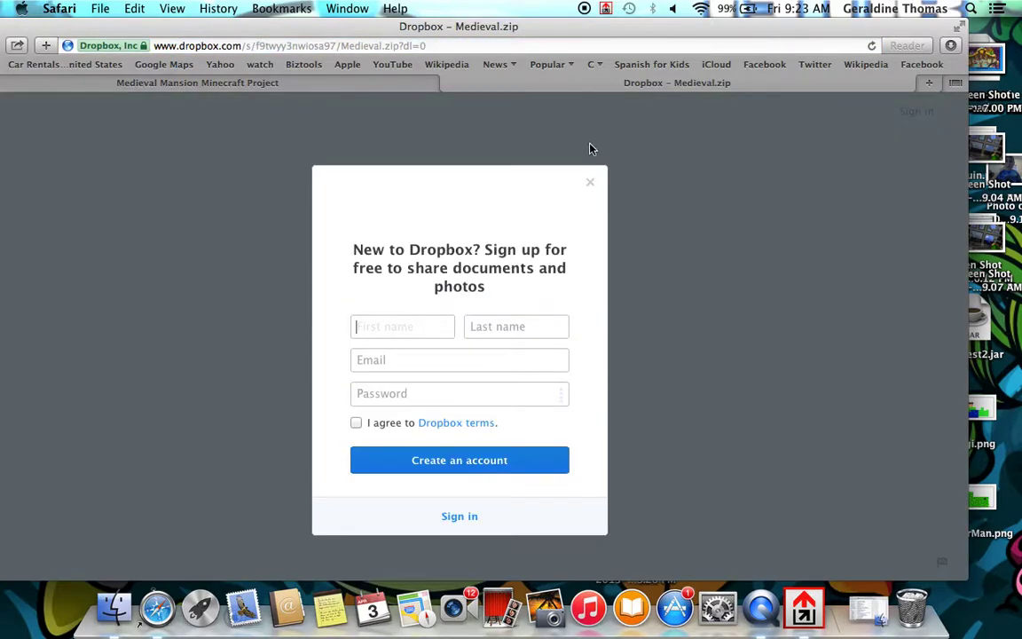
{"action": "left_click", "coordinate": [591, 184]}
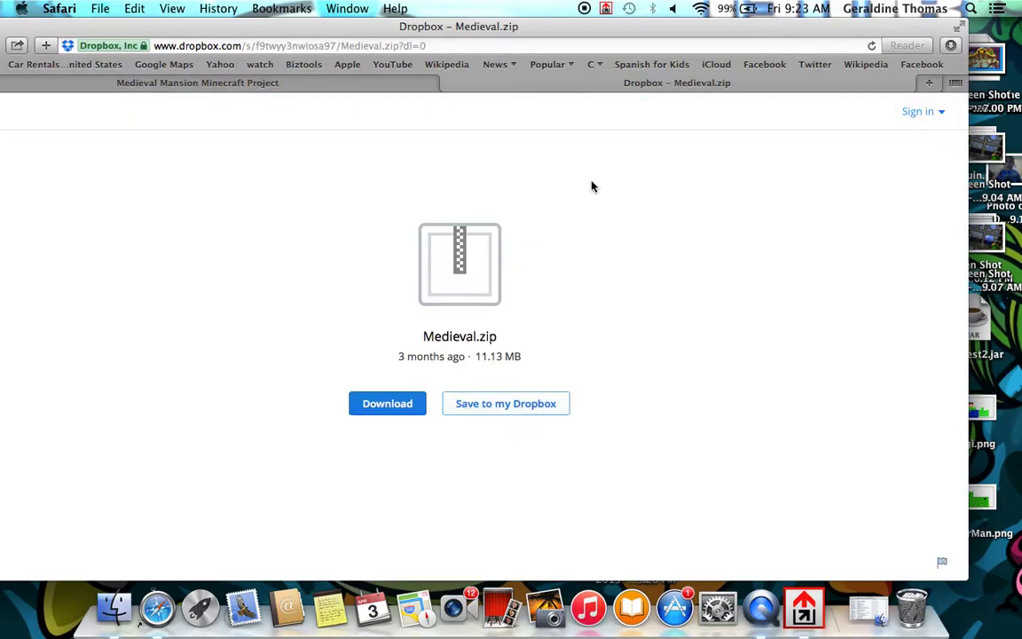
{"action": "left_click", "coordinate": [379, 405]}
{"action": "left_click", "coordinate": [951, 45]}
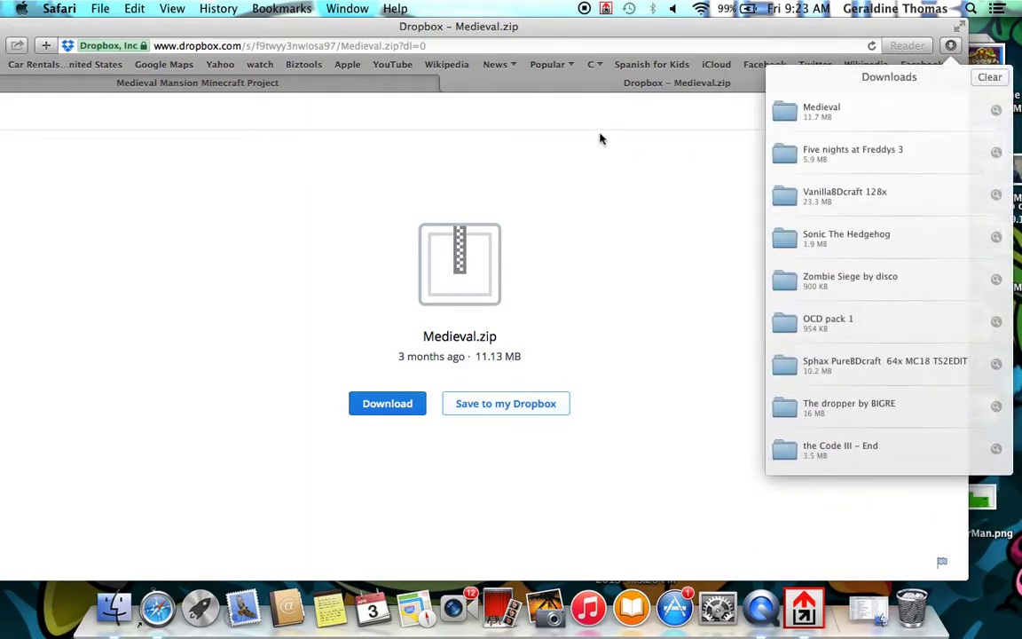
{"action": "left_click", "coordinate": [620, 244]}
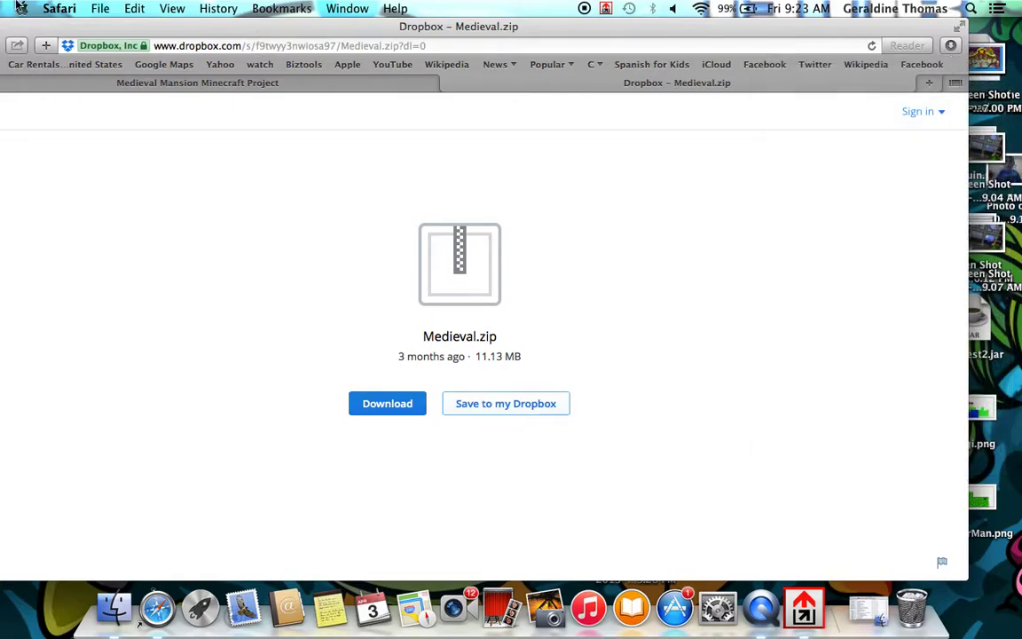
Switch to Finder and show the Downloads folder sorted by date modified, newest first.
{"action": "left_click", "coordinate": [113, 608]}
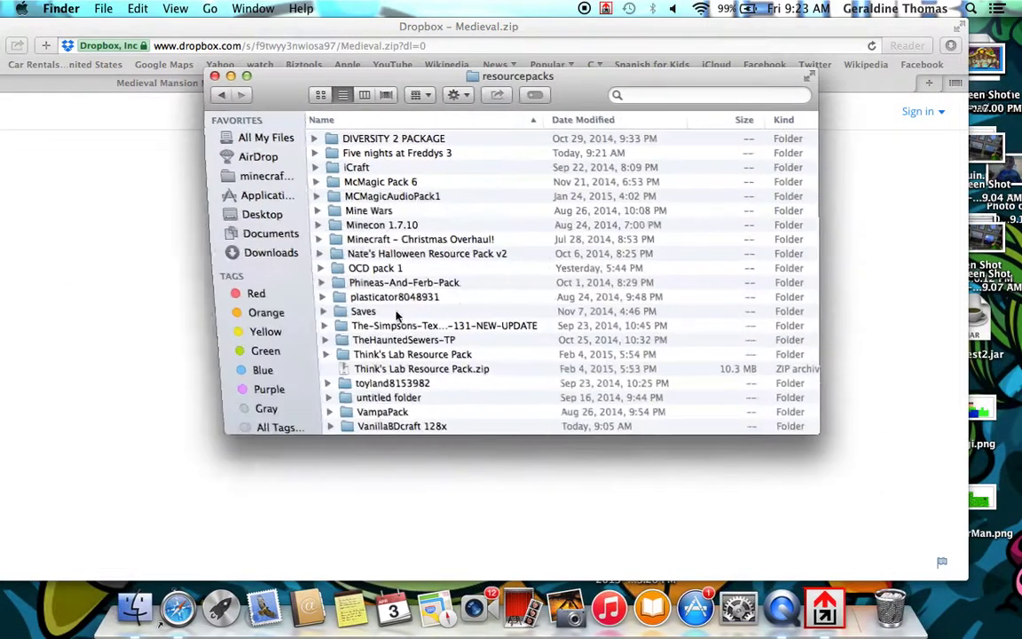
{"action": "left_click", "coordinate": [258, 254]}
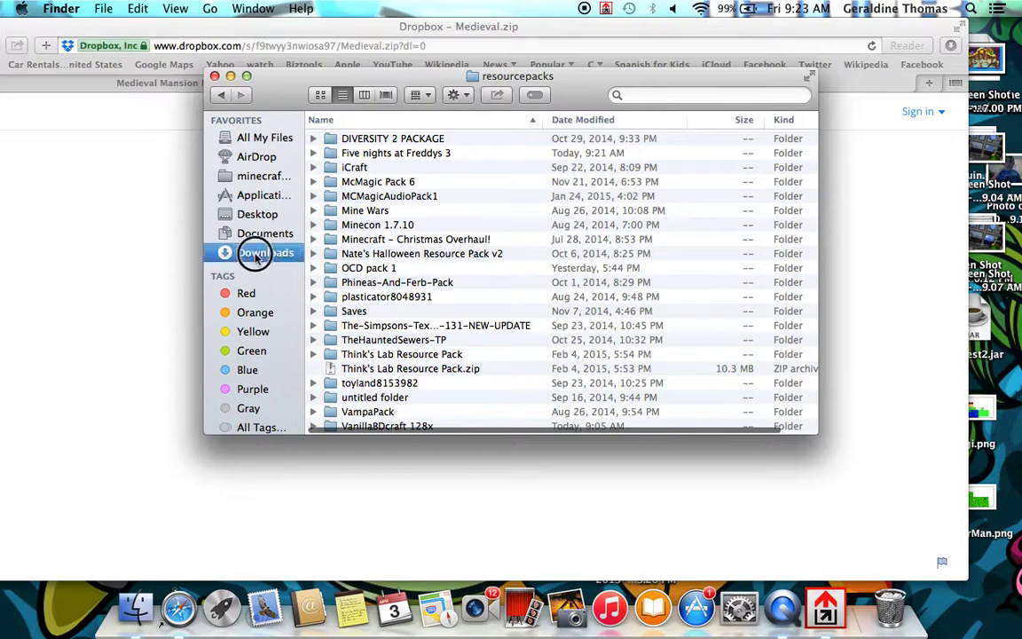
{"action": "scroll", "coordinate": [346, 142], "scroll_direction": "down", "scroll_amount": 1}
{"action": "left_click", "coordinate": [604, 124]}
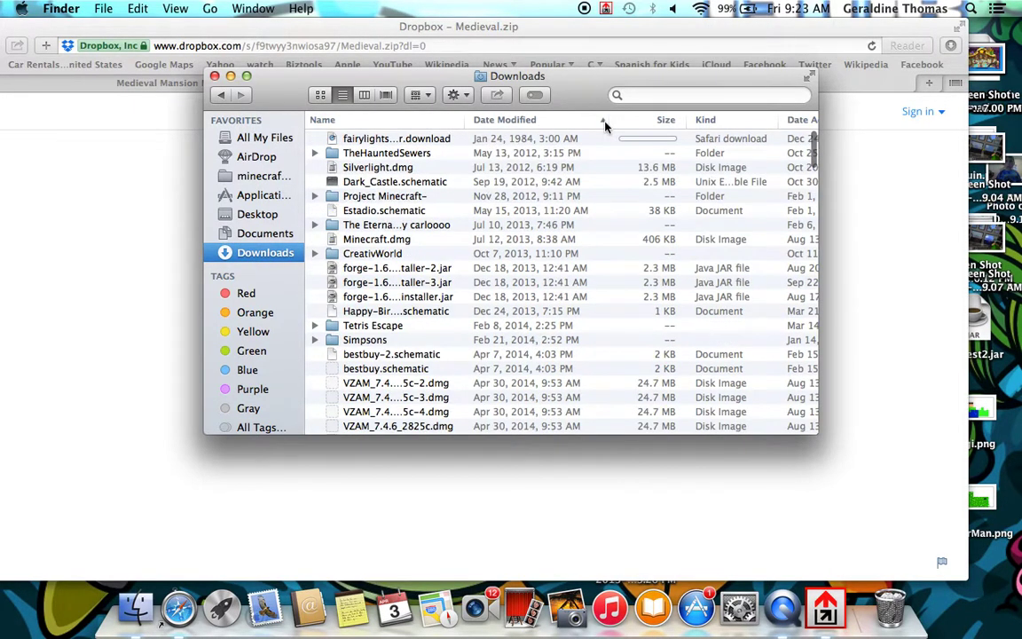
{"action": "left_click", "coordinate": [602, 123]}
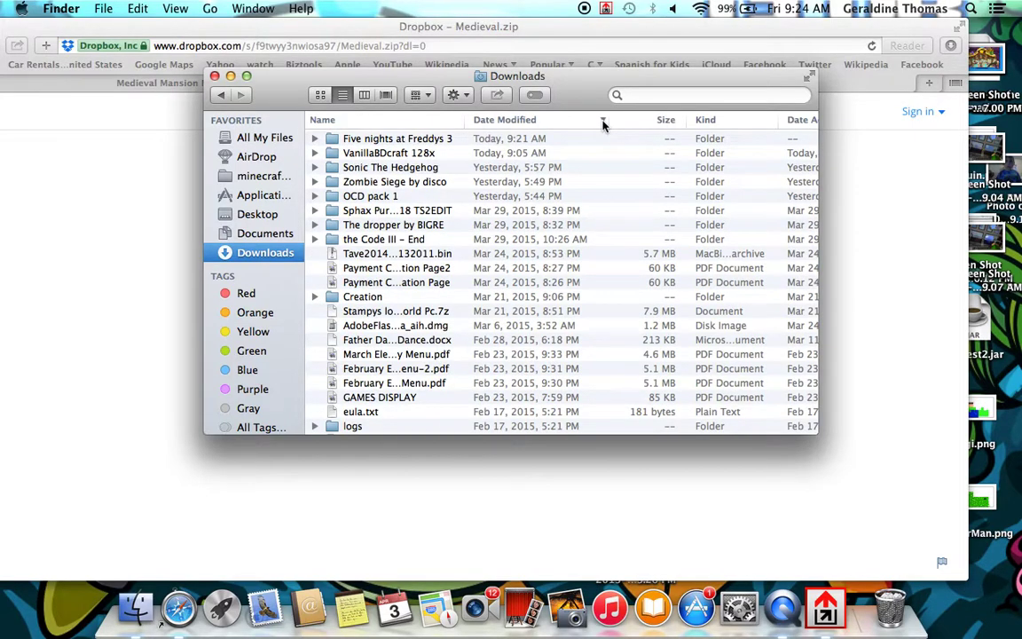
Search the Downloads folder in oldest-first order for the Medieval folder and recheck Safari's download list for its name.
{"action": "left_click", "coordinate": [601, 122]}
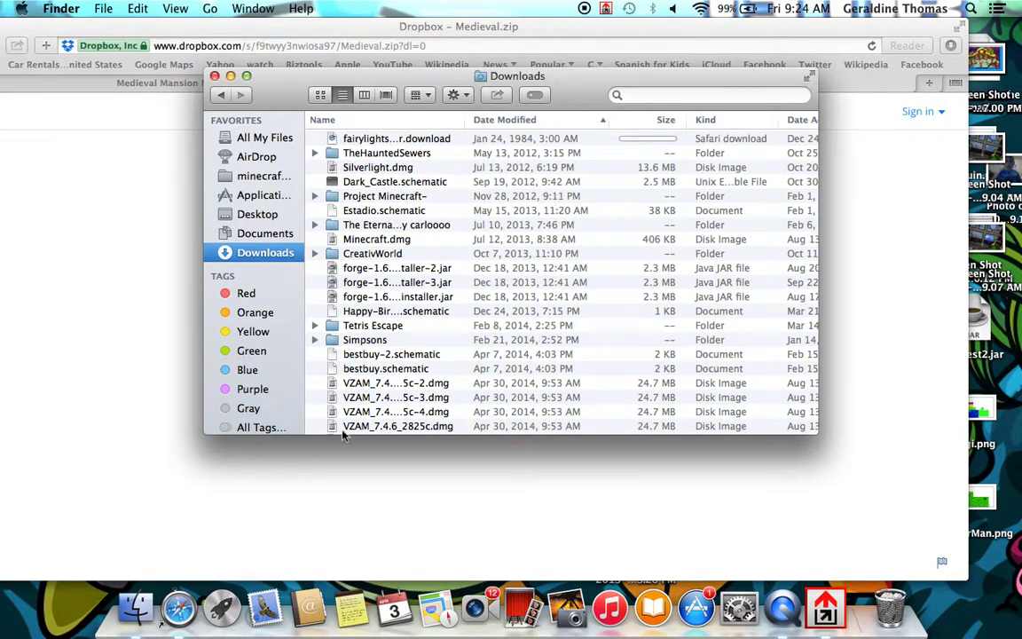
{"action": "scroll", "coordinate": [391, 357], "scroll_direction": "down", "scroll_amount": 20}
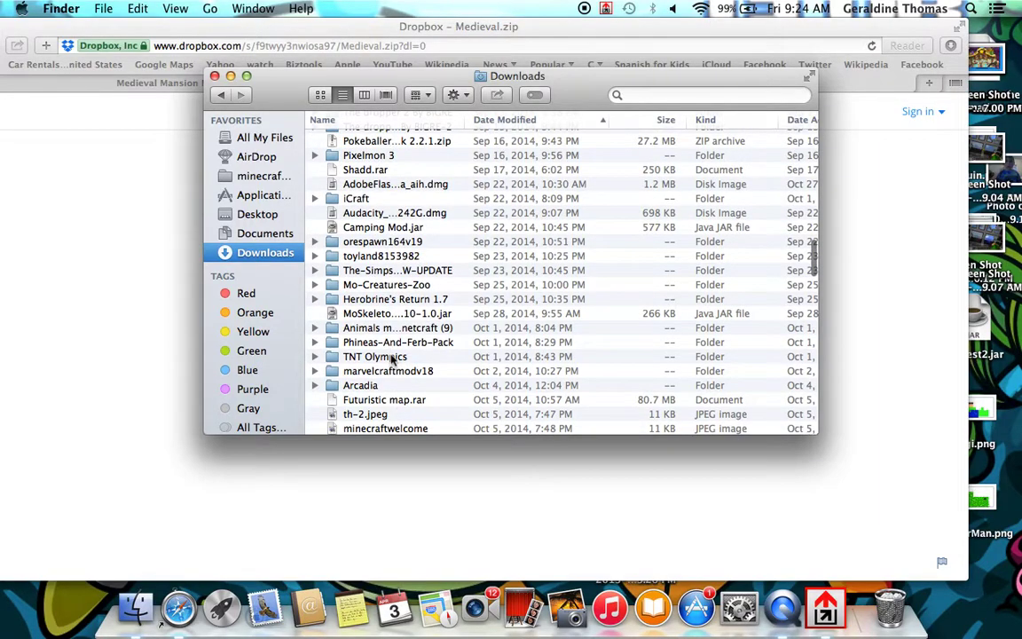
{"action": "scroll", "coordinate": [393, 355], "scroll_direction": "up", "scroll_amount": 10}
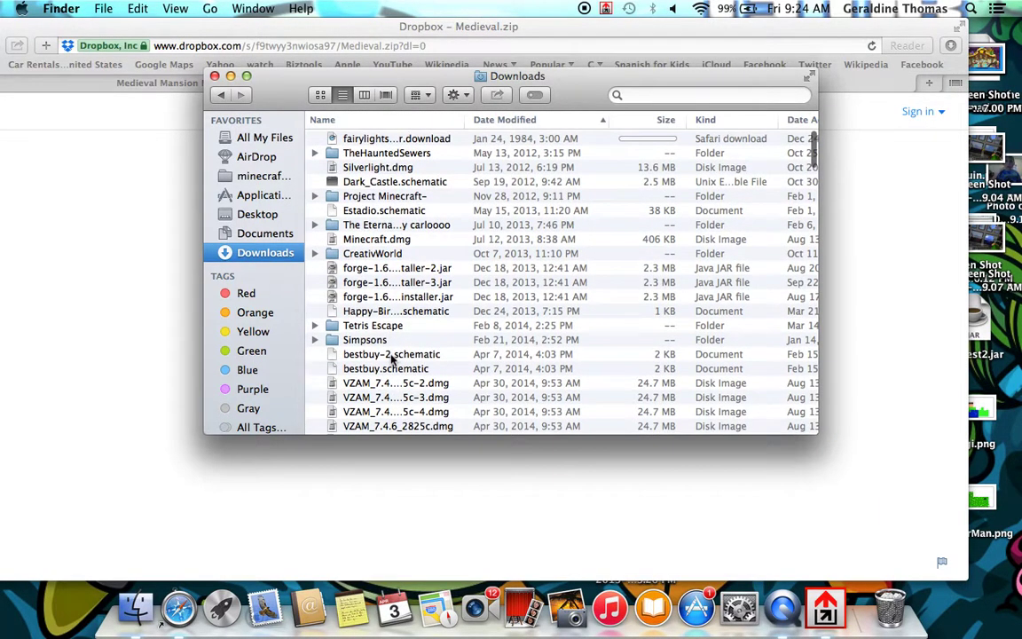
{"action": "scroll", "coordinate": [393, 356], "scroll_direction": "down", "scroll_amount": 5}
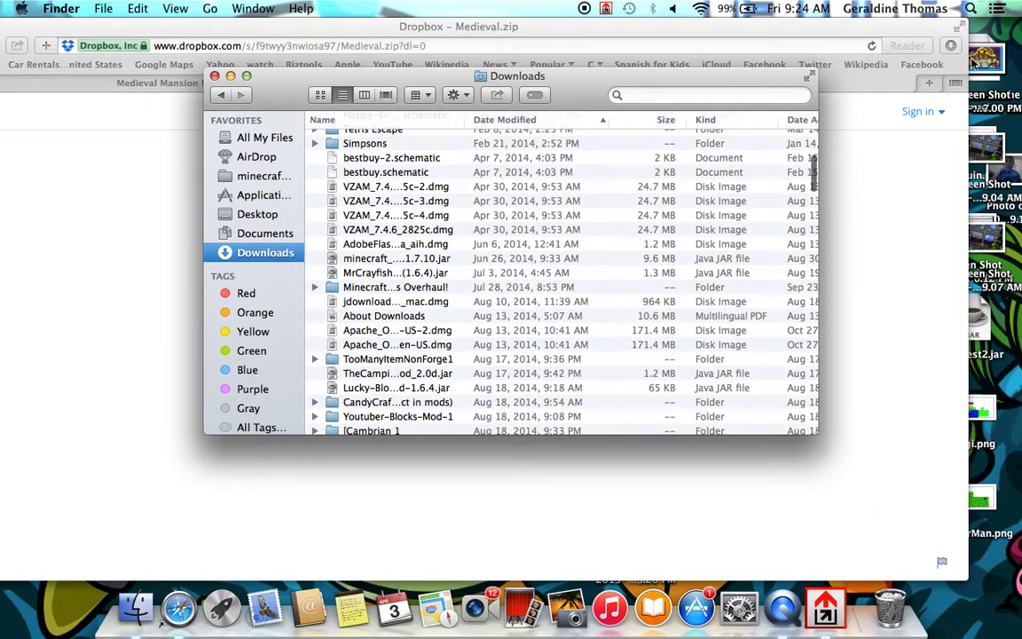
{"action": "left_click", "coordinate": [854, 46]}
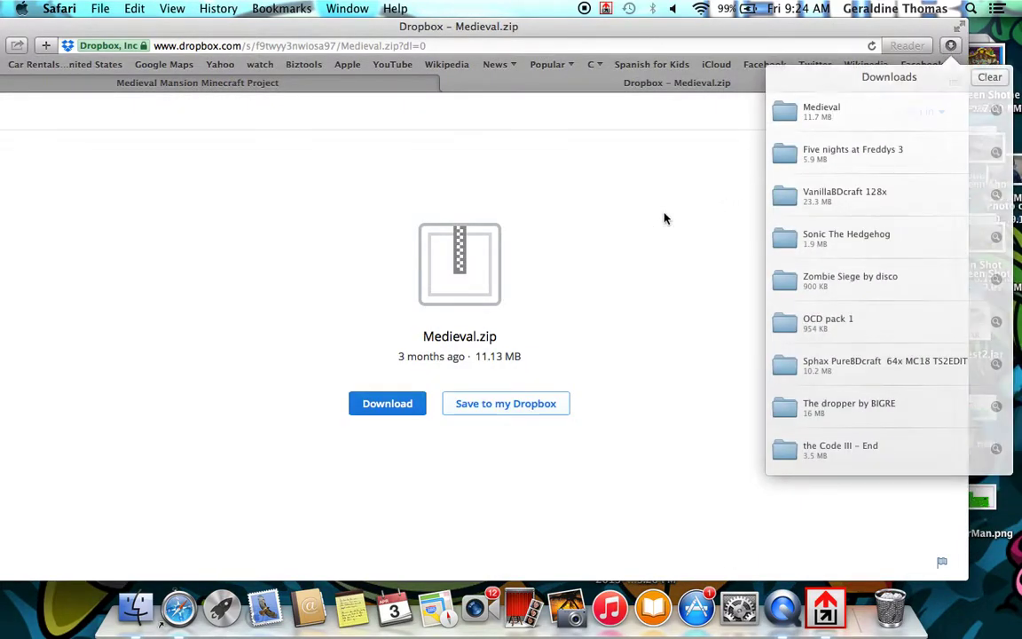
{"action": "left_click", "coordinate": [665, 218]}
{"action": "left_click", "coordinate": [134, 609]}
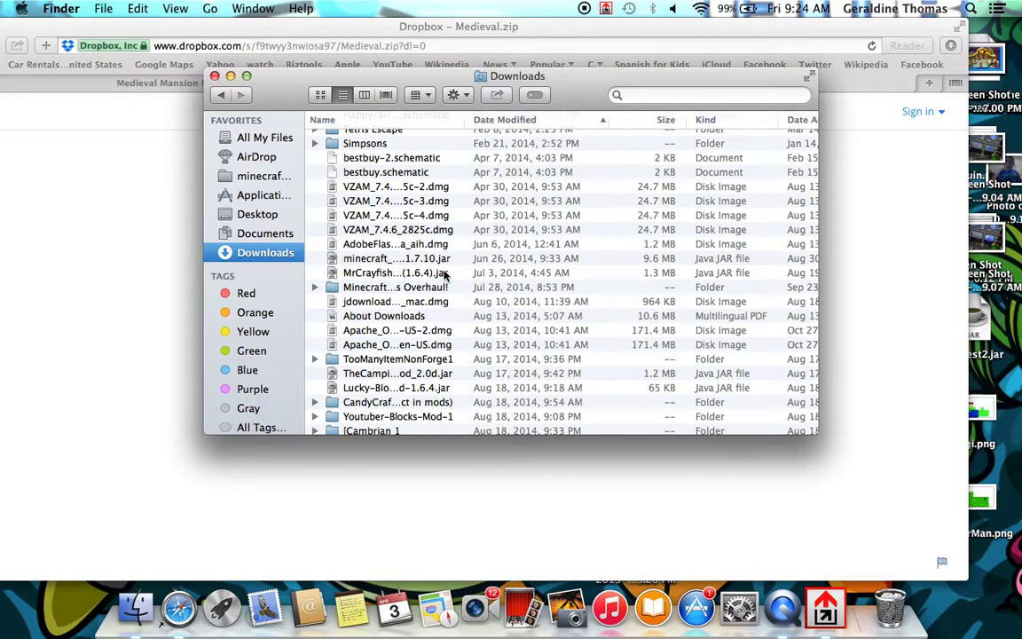
Sort the Downloads folder by date modified, newest first, then locate and copy the Medieval folder.
{"action": "scroll", "coordinate": [444, 248], "scroll_direction": "up", "scroll_amount": 5}
{"action": "left_click", "coordinate": [598, 122]}
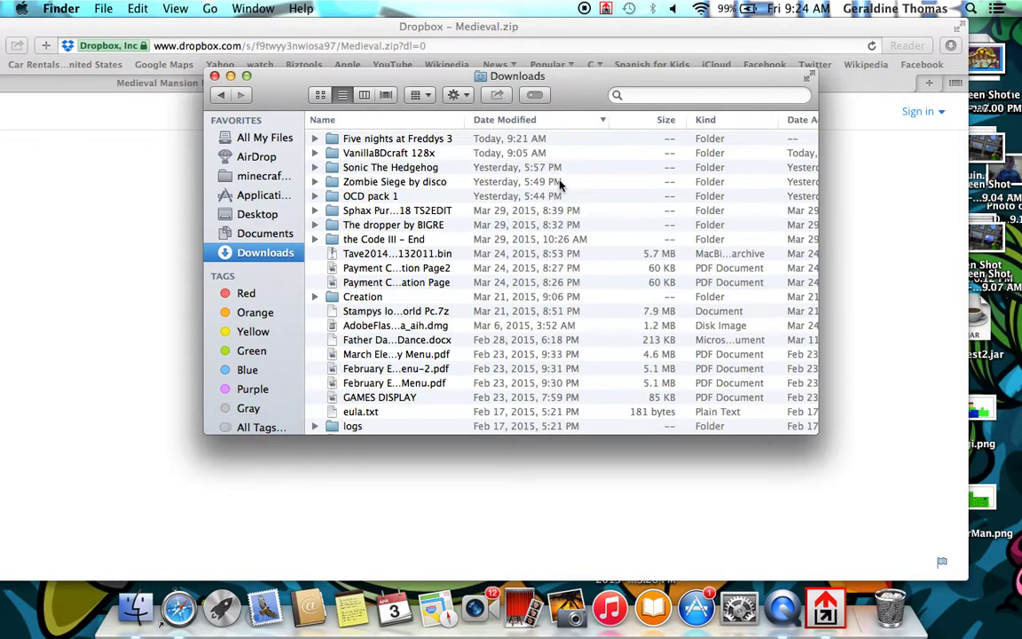
{"action": "scroll", "coordinate": [560, 184], "scroll_direction": "down", "scroll_amount": 10}
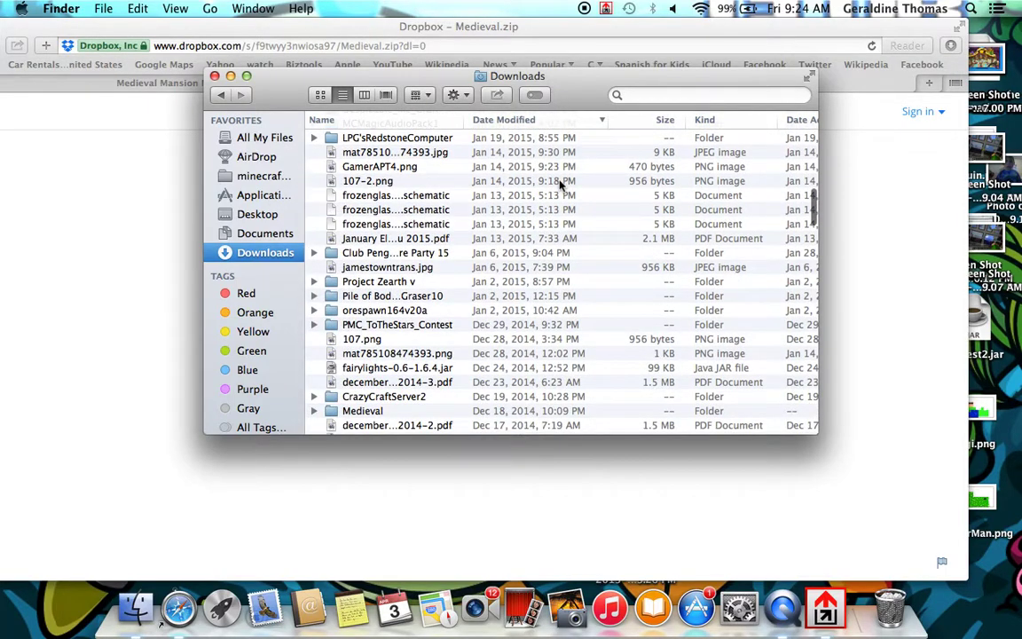
{"action": "scroll", "coordinate": [560, 183], "scroll_direction": "down", "scroll_amount": 6}
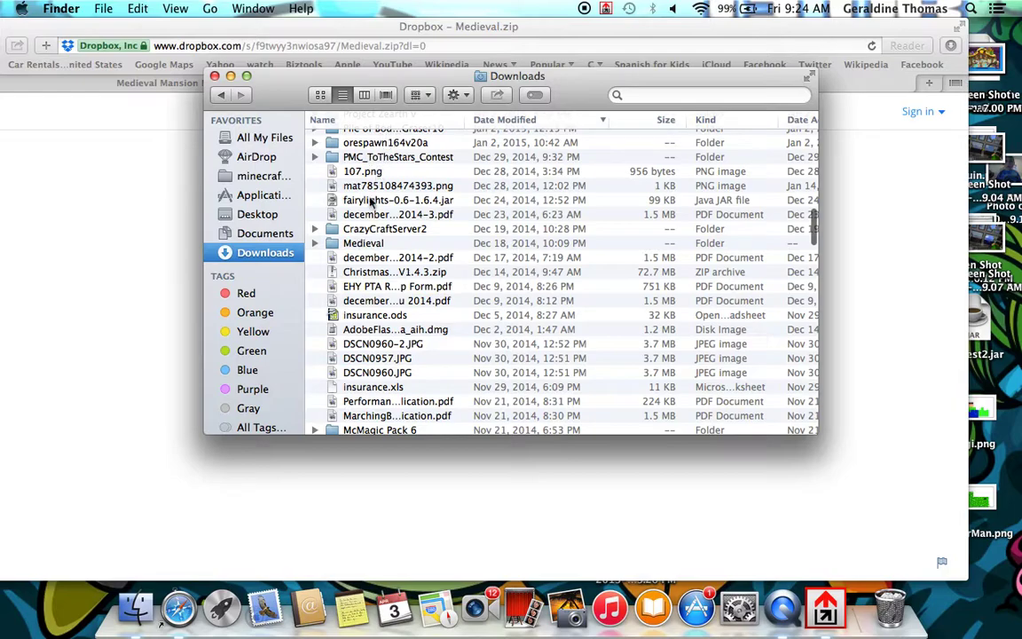
{"action": "right_click", "coordinate": [388, 245]}
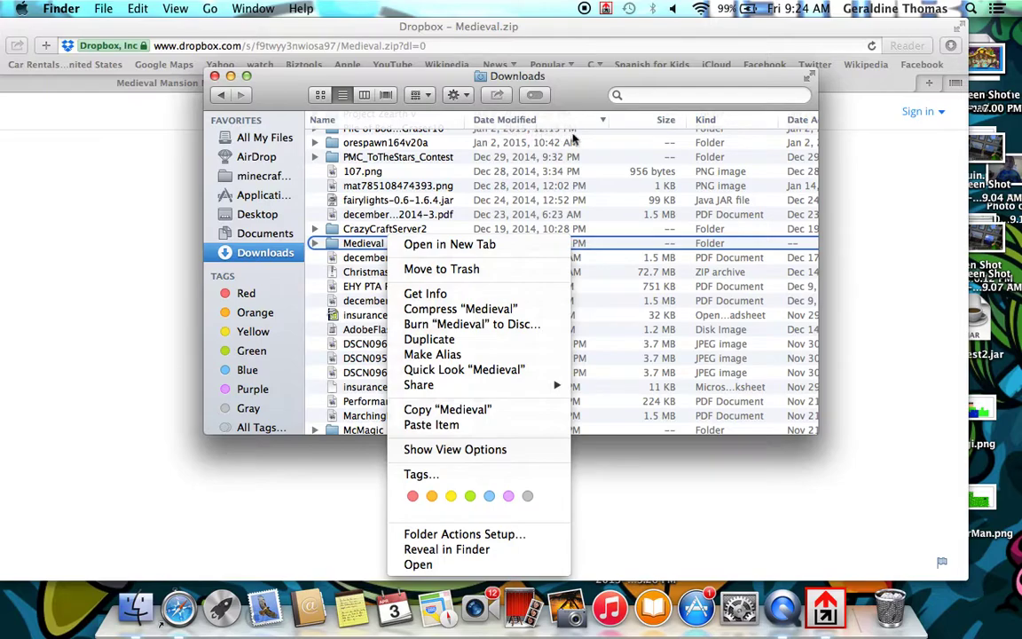
{"action": "left_click", "coordinate": [484, 413]}
Open the minecraft saves folder inside the user Library's Application Support folder.
{"action": "left_click", "coordinate": [212, 9]}
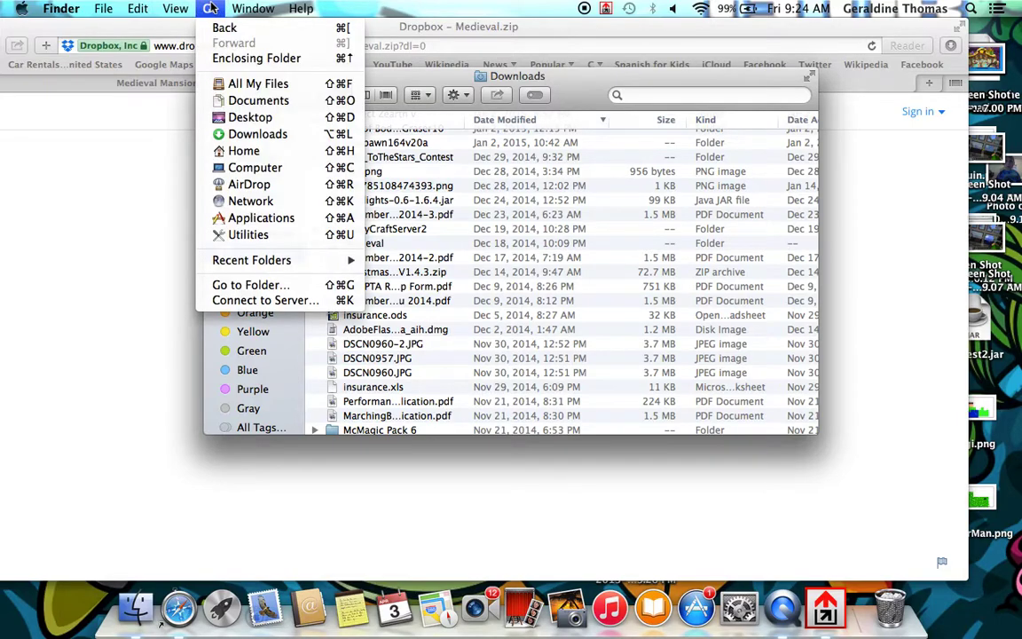
{"action": "key", "text": "alt"}
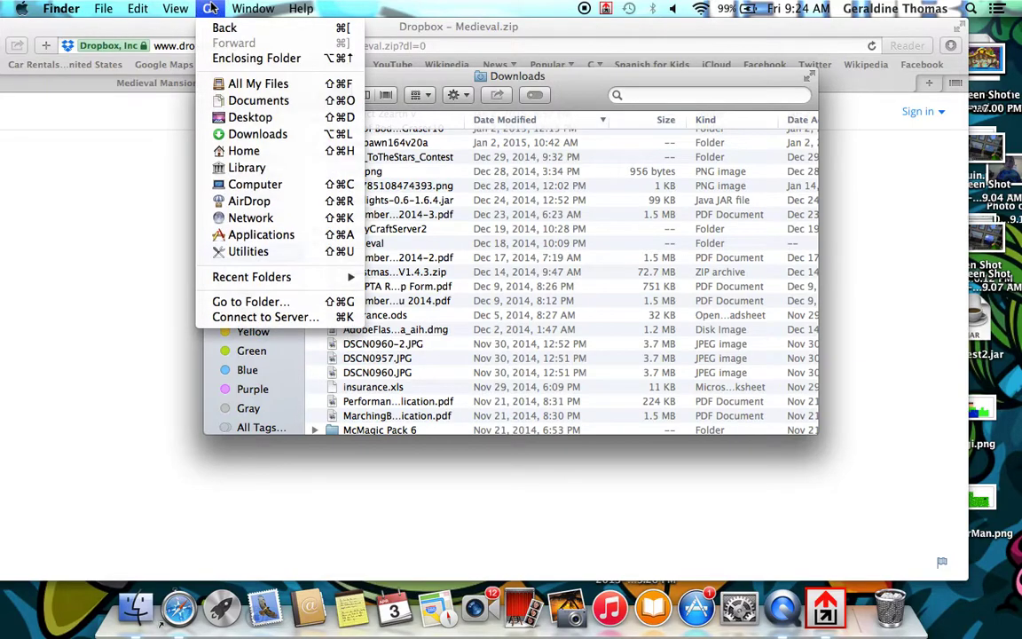
{"action": "left_click", "coordinate": [274, 170]}
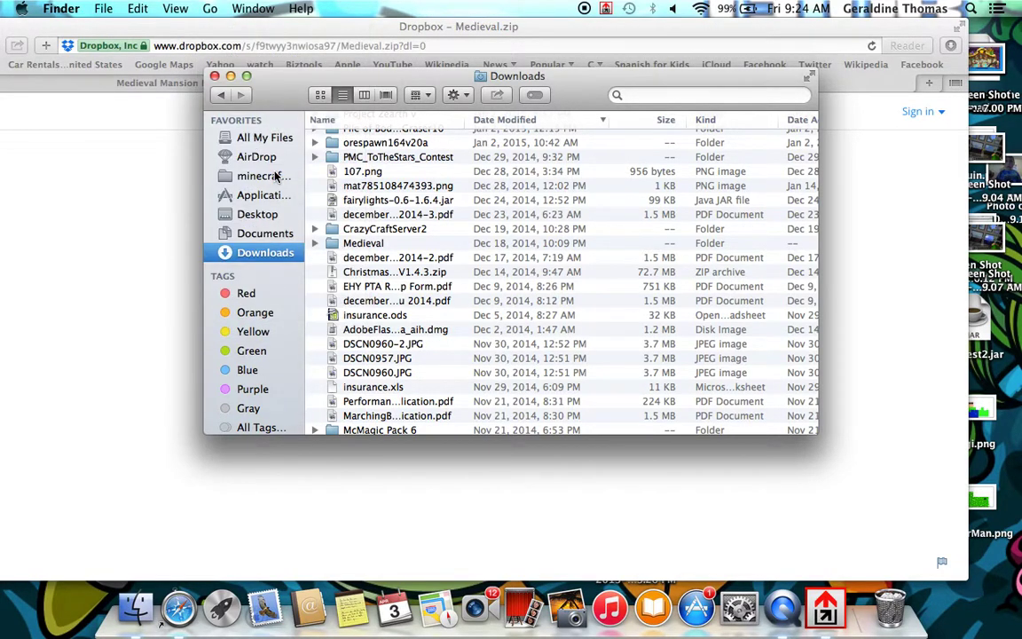
{"action": "double_click", "coordinate": [407, 179]}
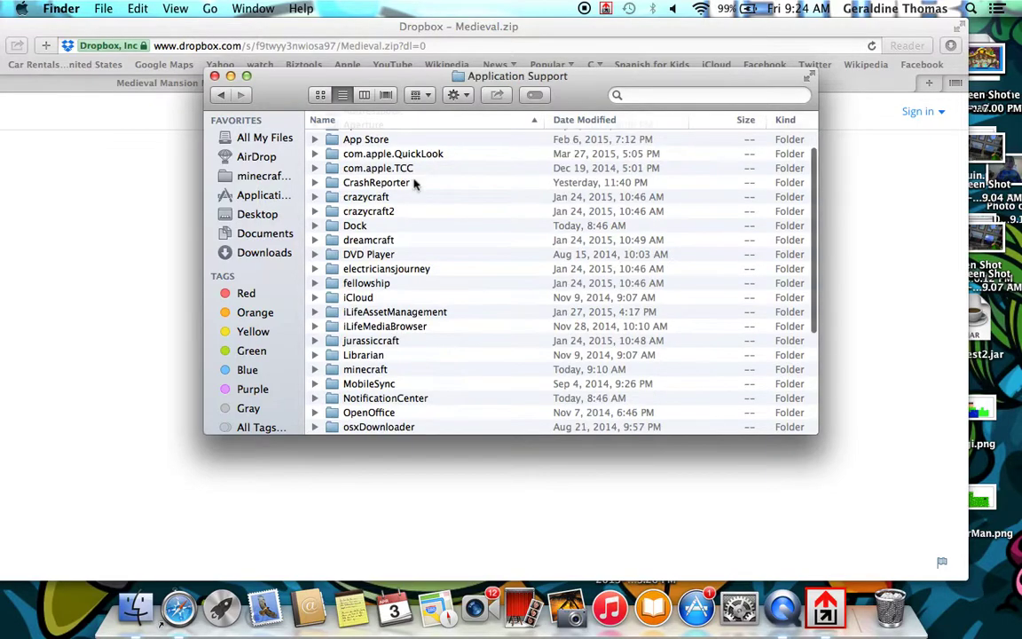
{"action": "double_click", "coordinate": [381, 370]}
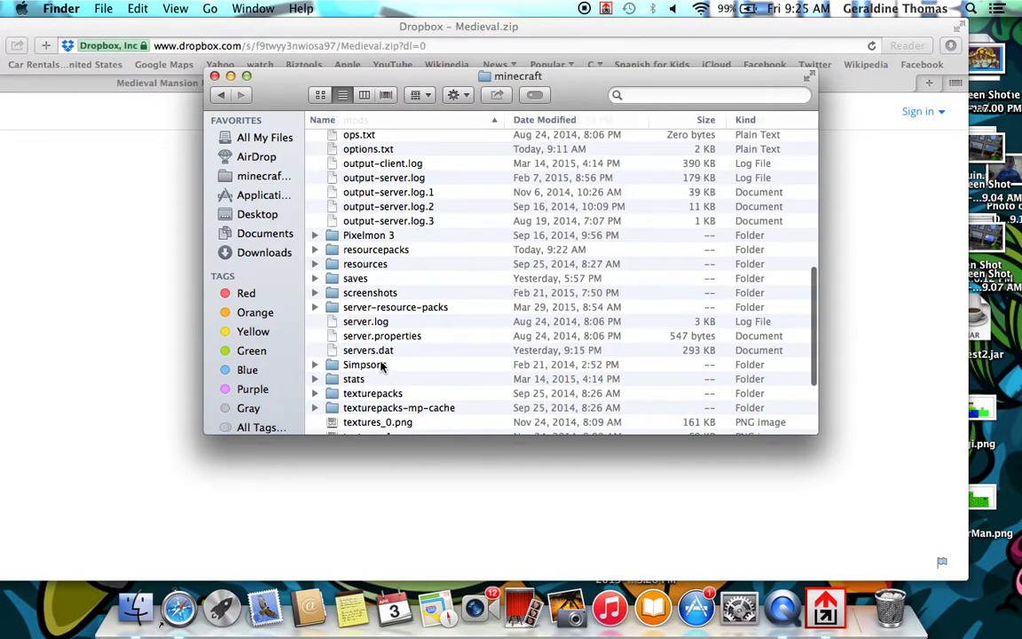
{"action": "double_click", "coordinate": [397, 278]}
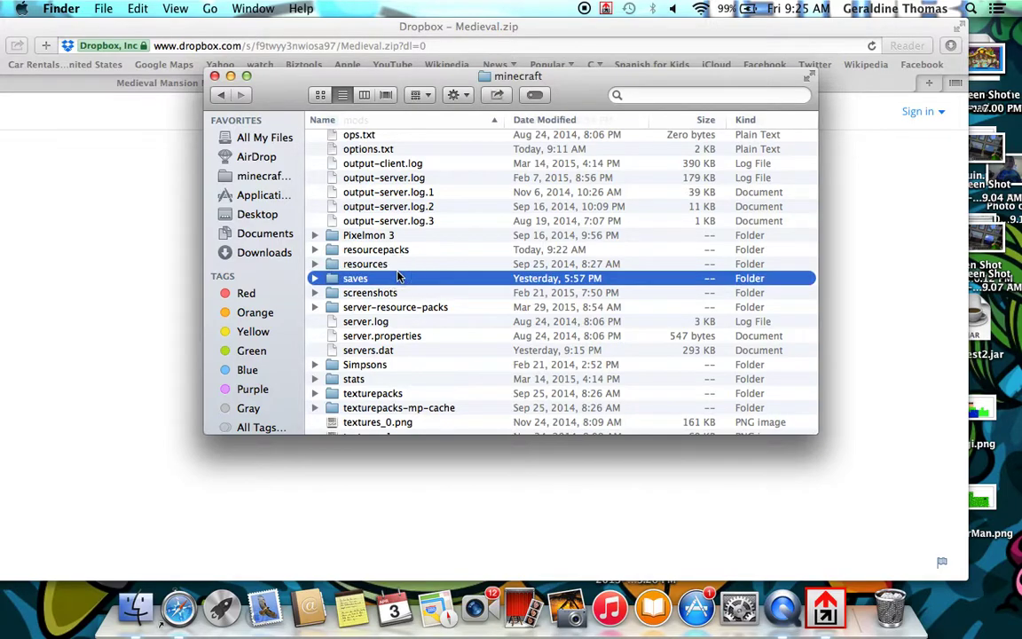
{"action": "scroll", "coordinate": [398, 277], "scroll_direction": "down", "scroll_amount": 5}
{"action": "scroll", "coordinate": [397, 277], "scroll_direction": "up", "scroll_amount": 15}
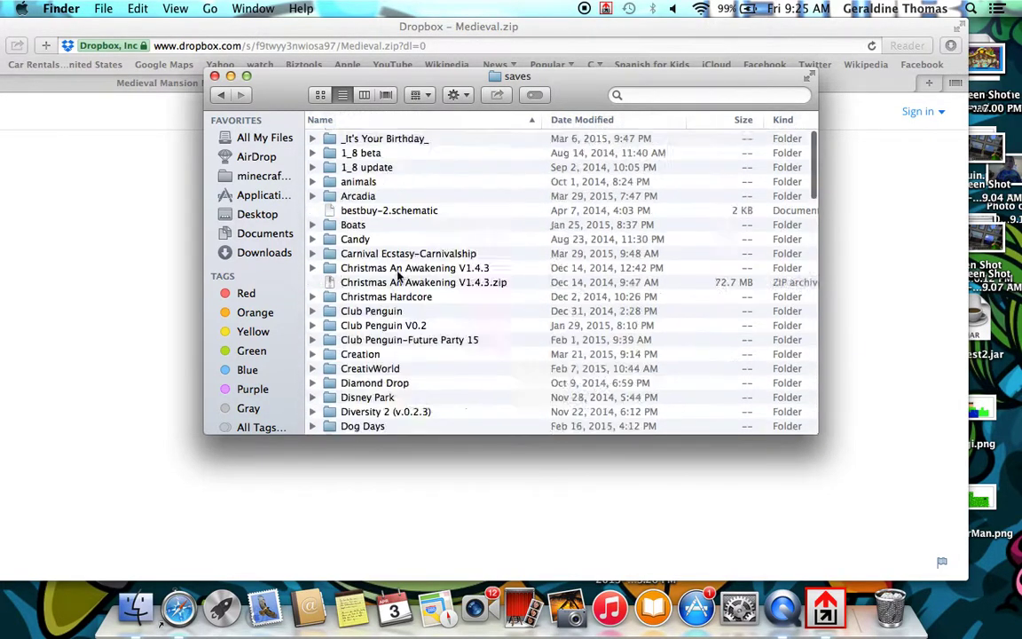
{"action": "left_click", "coordinate": [126, 9]}
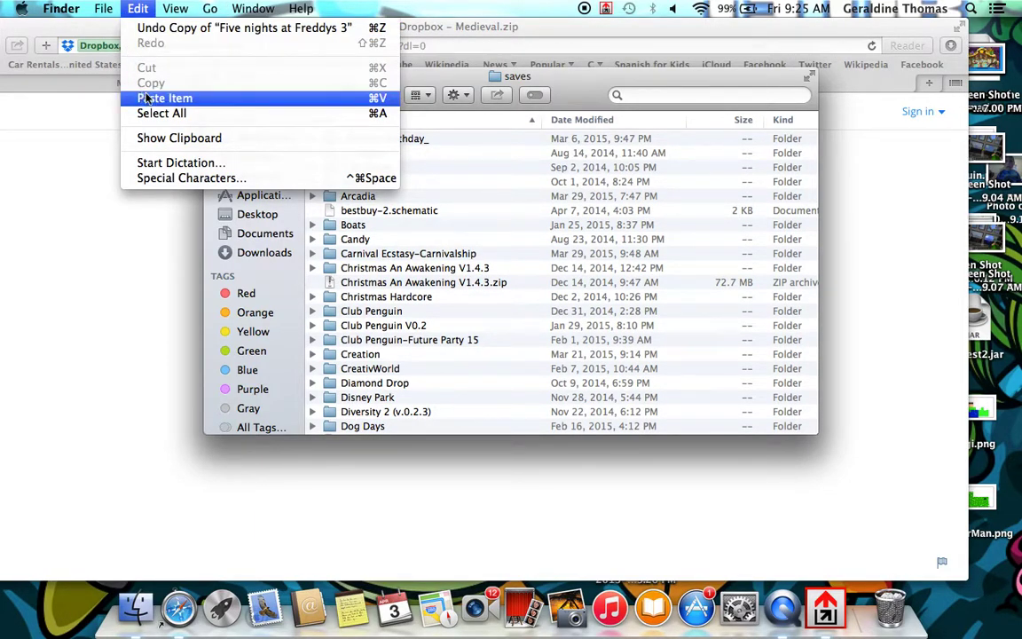
{"action": "left_click", "coordinate": [517, 213]}
{"action": "scroll", "coordinate": [399, 324], "scroll_direction": "down", "scroll_amount": 10}
{"action": "scroll", "coordinate": [461, 293], "scroll_direction": "down", "scroll_amount": 3}
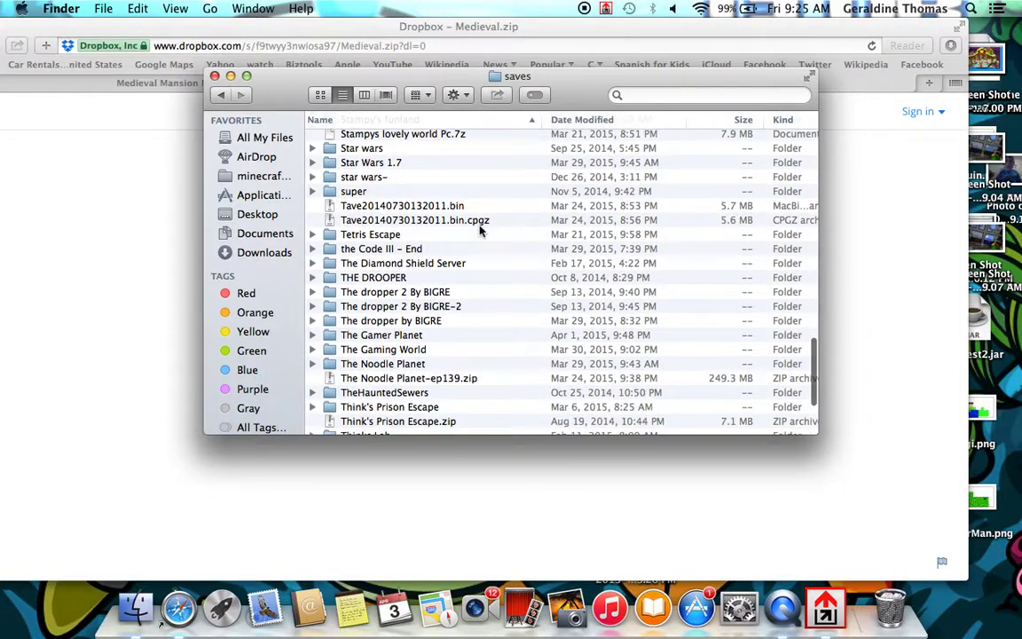
{"action": "scroll", "coordinate": [410, 416], "scroll_direction": "down", "scroll_amount": 3}
{"action": "scroll", "coordinate": [390, 411], "scroll_direction": "up", "scroll_amount": 20}
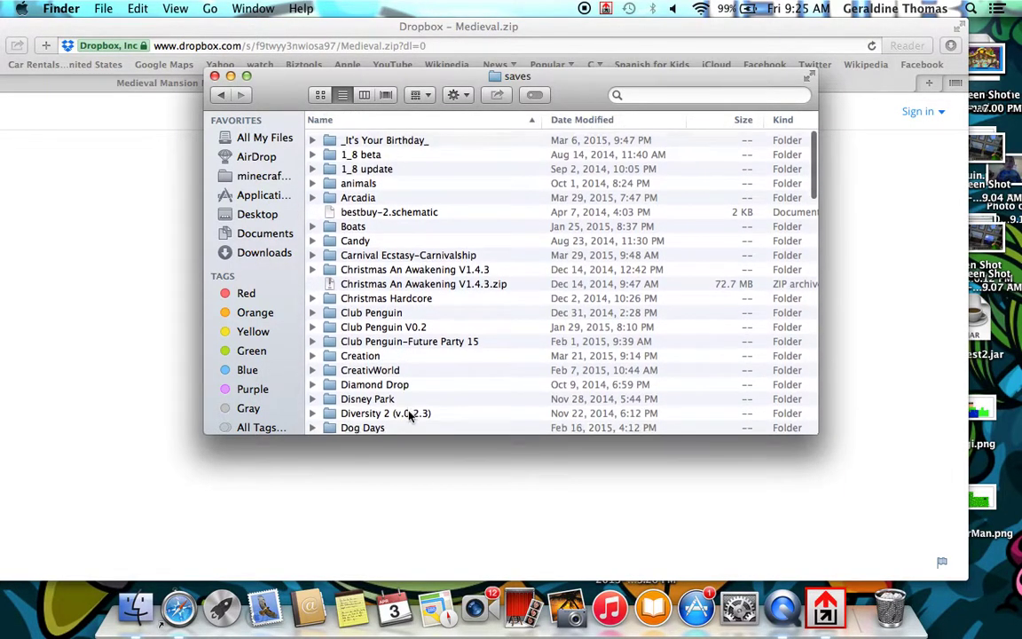
Paste the copied Medieval folder into the saves folder and check for it in the list of worlds.
{"action": "left_click", "coordinate": [177, 8]}
{"action": "mouse_move", "coordinate": [142, 8]}
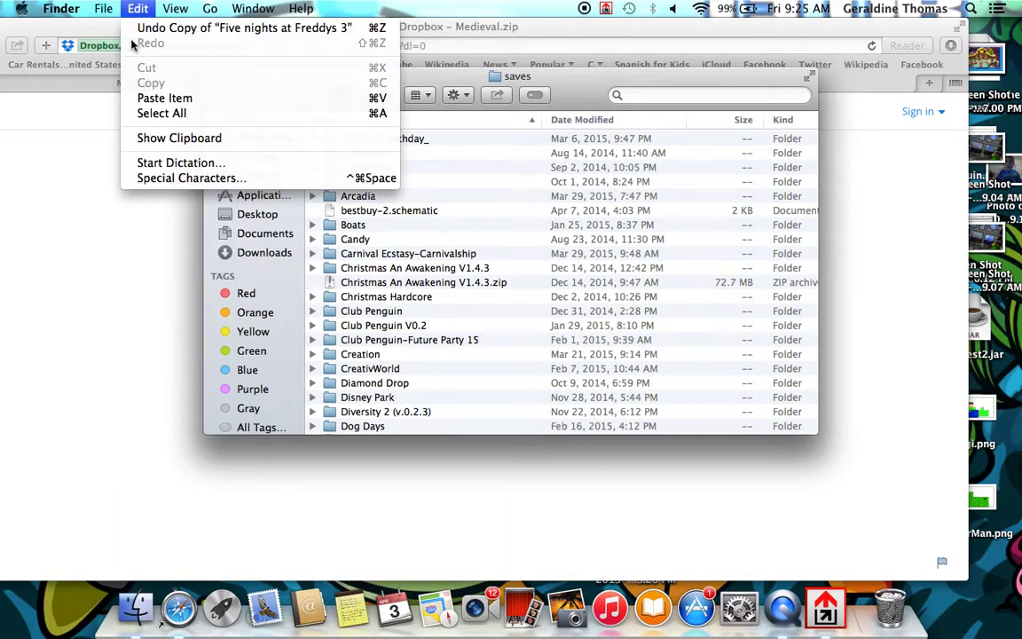
{"action": "left_click", "coordinate": [165, 101]}
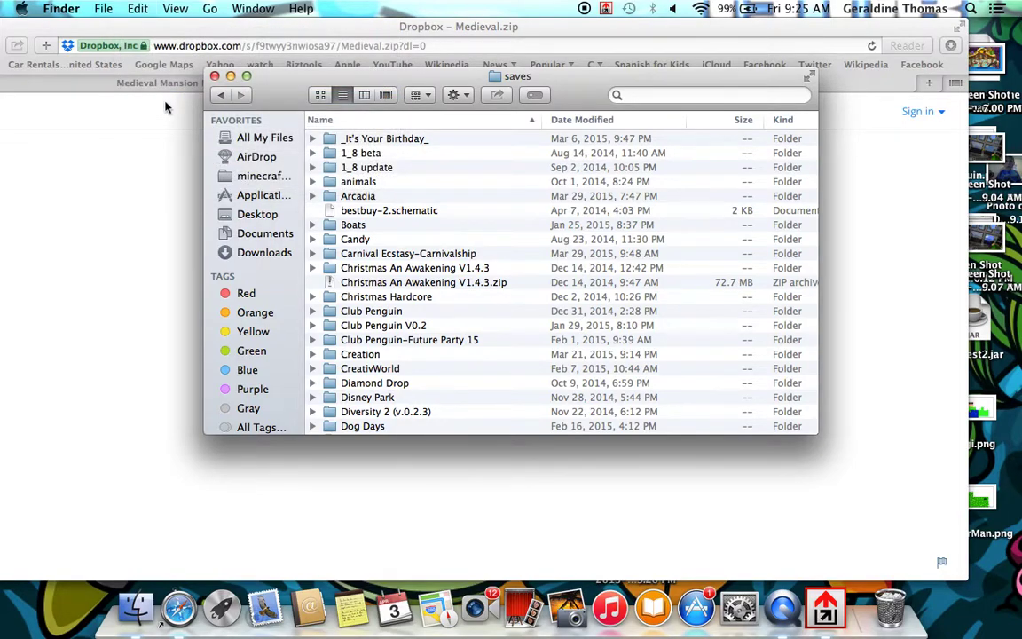
{"action": "scroll", "coordinate": [480, 316], "scroll_direction": "down", "scroll_amount": 10}
{"action": "scroll", "coordinate": [480, 316], "scroll_direction": "up", "scroll_amount": 10}
{"action": "scroll", "coordinate": [480, 316], "scroll_direction": "down", "scroll_amount": 10}
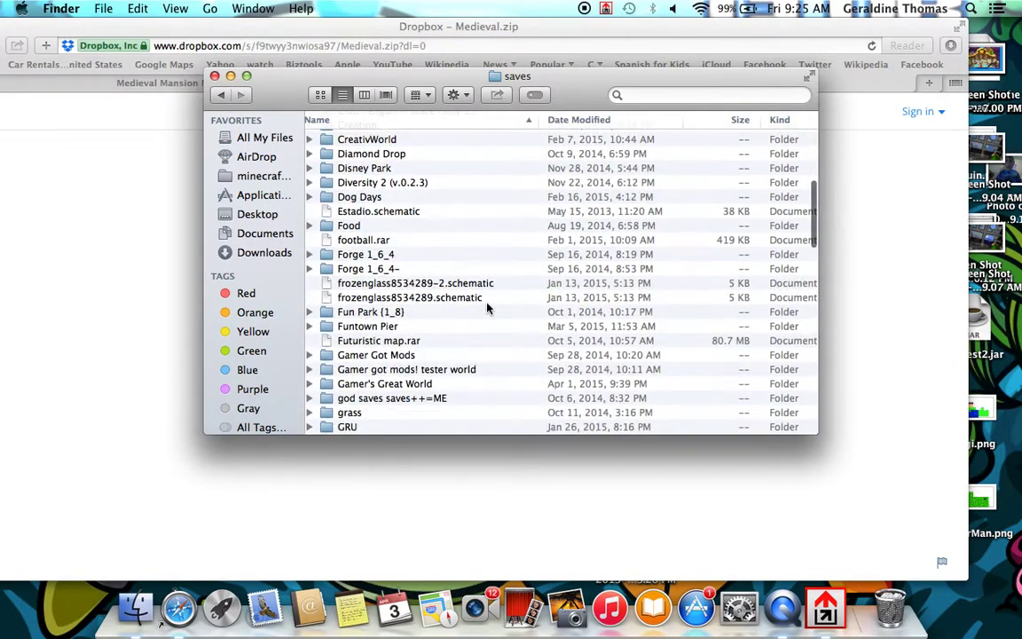
{"action": "scroll", "coordinate": [486, 307], "scroll_direction": "down", "scroll_amount": 4}
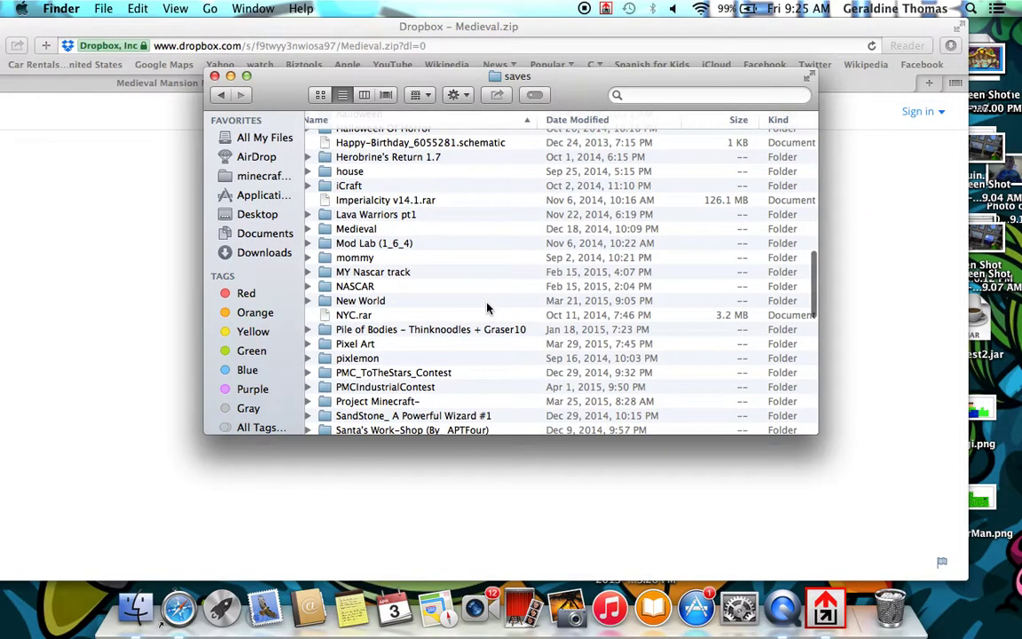
{"action": "scroll", "coordinate": [379, 229], "scroll_direction": "up", "scroll_amount": 8}
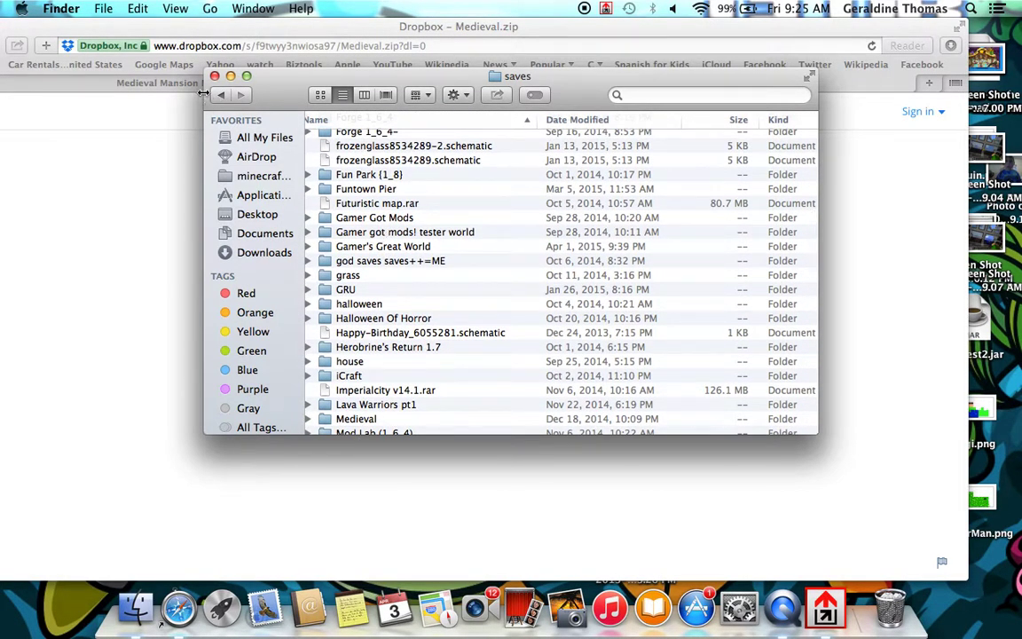
Minimize the Finder window, switch to Safari and browse Planet Minecraft's recently updated mods from the Medieval Mansion project page.
{"action": "left_click", "coordinate": [230, 76]}
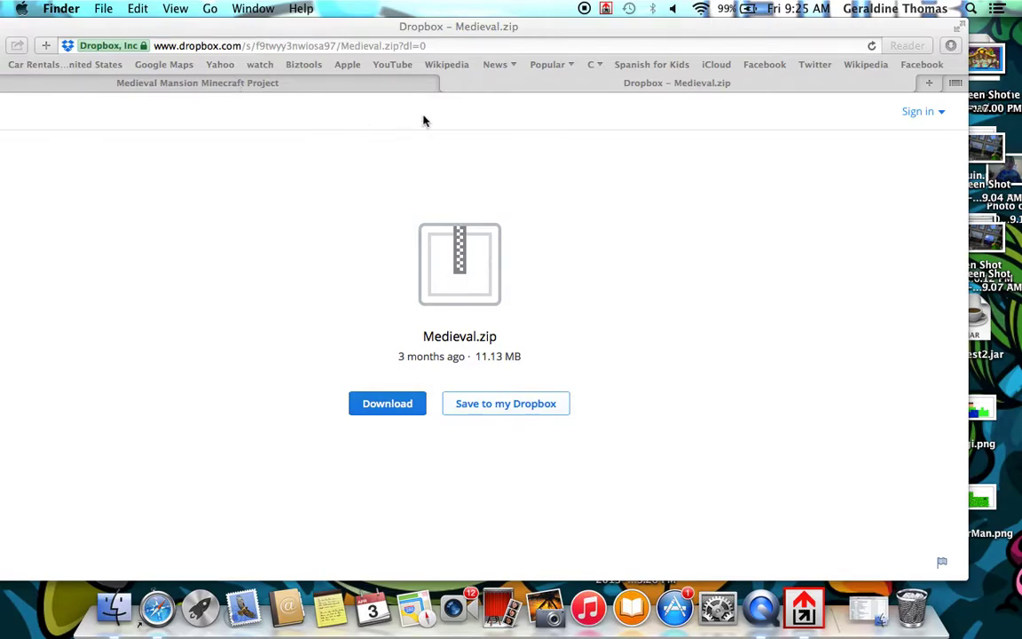
{"action": "left_click", "coordinate": [448, 87]}
{"action": "left_click", "coordinate": [447, 85]}
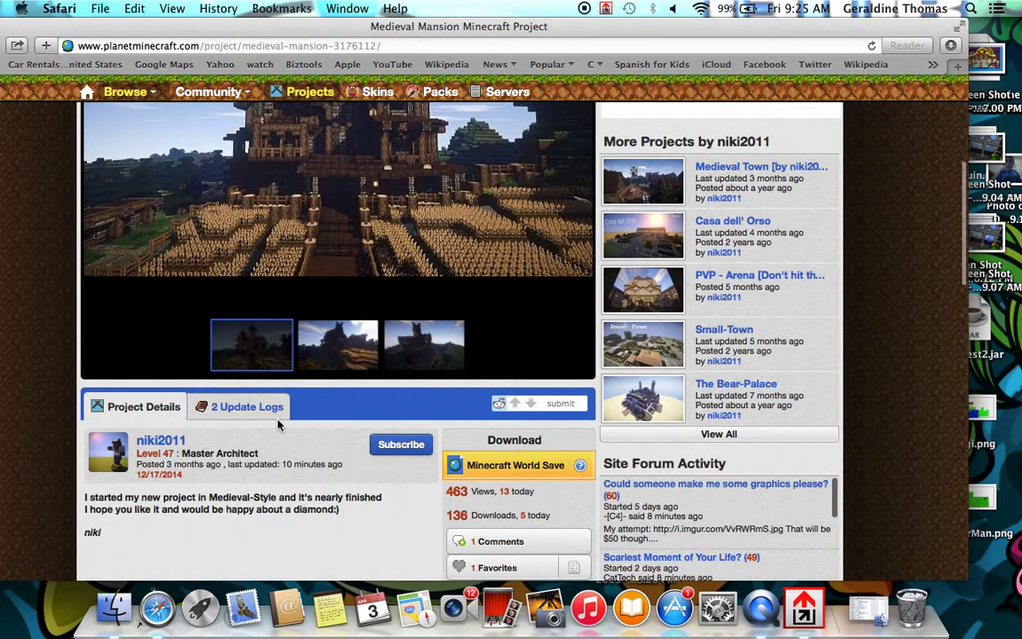
{"action": "scroll", "coordinate": [278, 420], "scroll_direction": "down", "scroll_amount": 1}
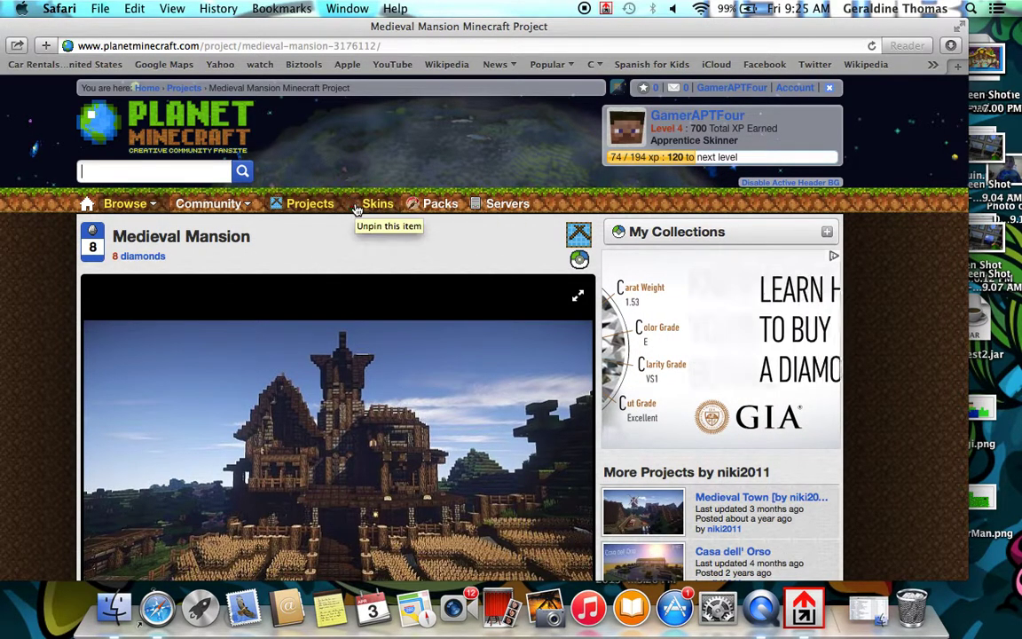
{"action": "mouse_move", "coordinate": [137, 203]}
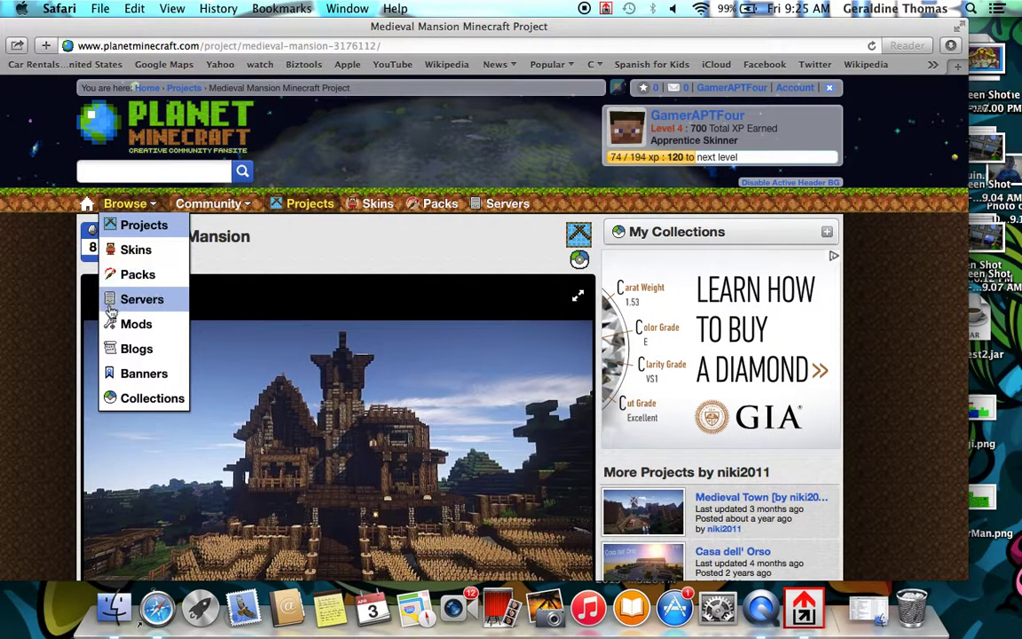
{"action": "left_click", "coordinate": [117, 335]}
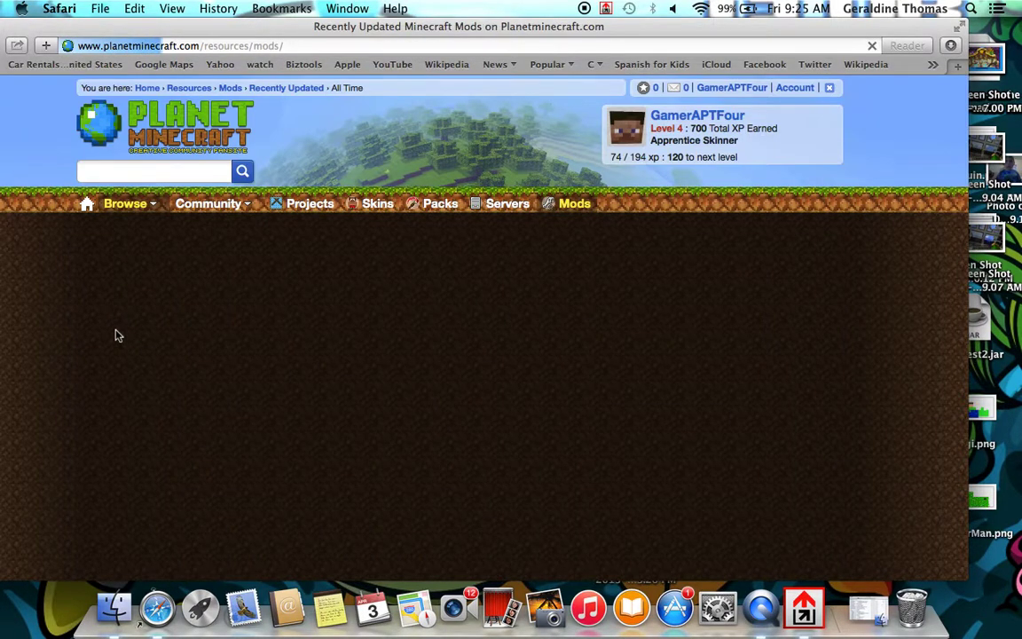
{"action": "scroll", "coordinate": [115, 335], "scroll_direction": "down", "scroll_amount": 2}
{"action": "scroll", "coordinate": [117, 333], "scroll_direction": "down", "scroll_amount": 6}
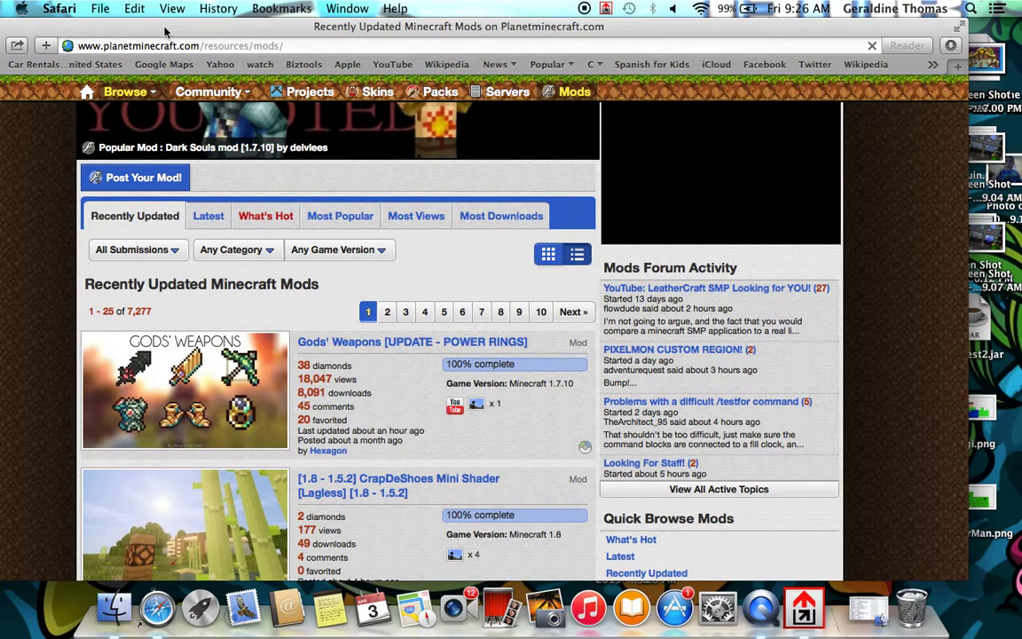
{"action": "left_click", "coordinate": [958, 21]}
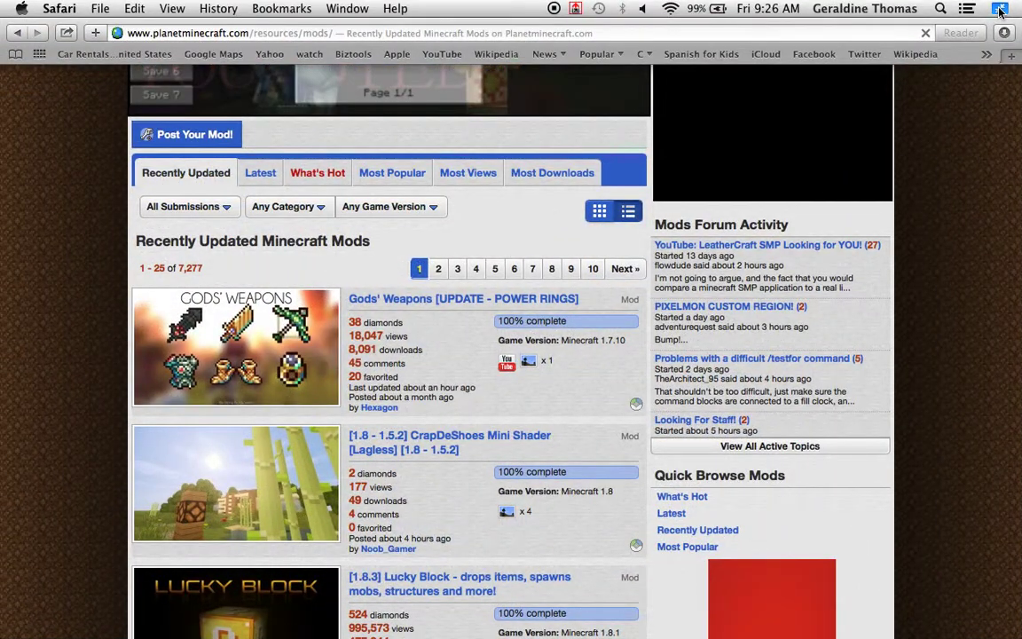
{"action": "left_click", "coordinate": [1006, 9]}
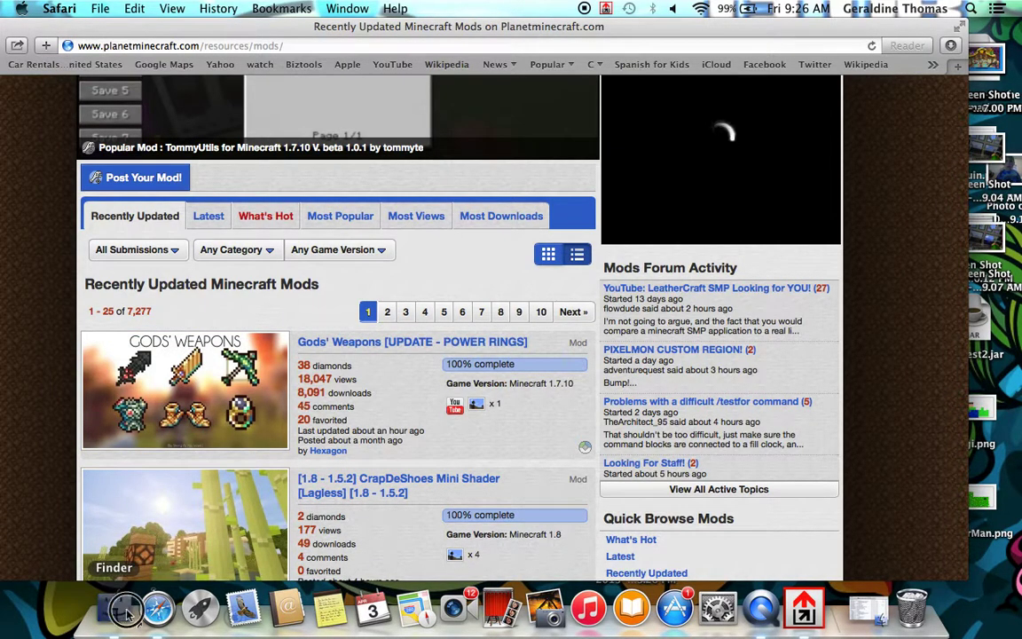
Switch to Finder and show the newest items in the Downloads folder.
{"action": "left_click", "coordinate": [115, 609]}
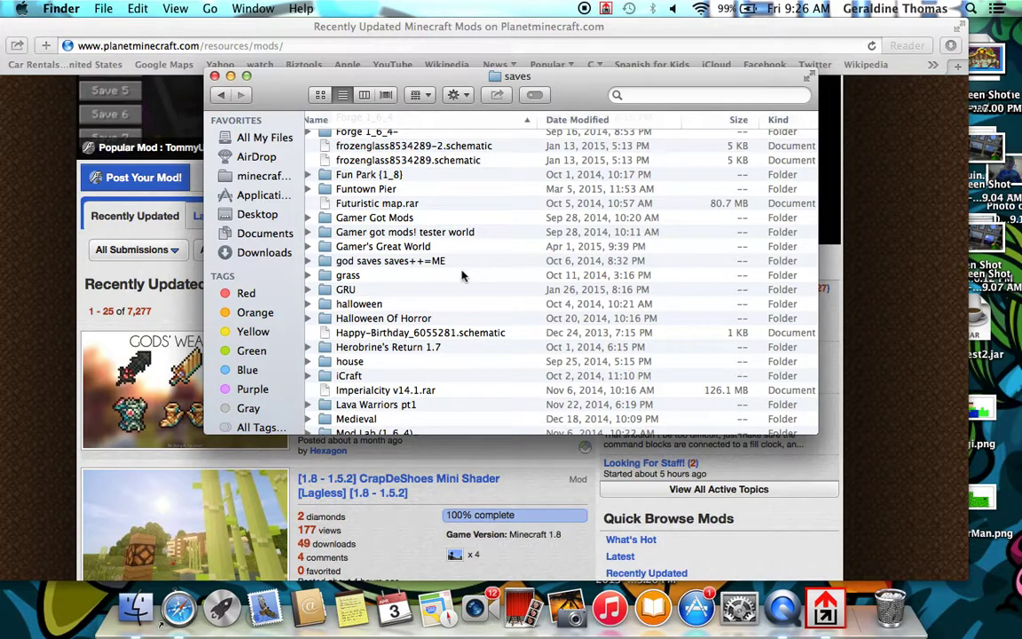
{"action": "scroll", "coordinate": [462, 276], "scroll_direction": "up", "scroll_amount": 2}
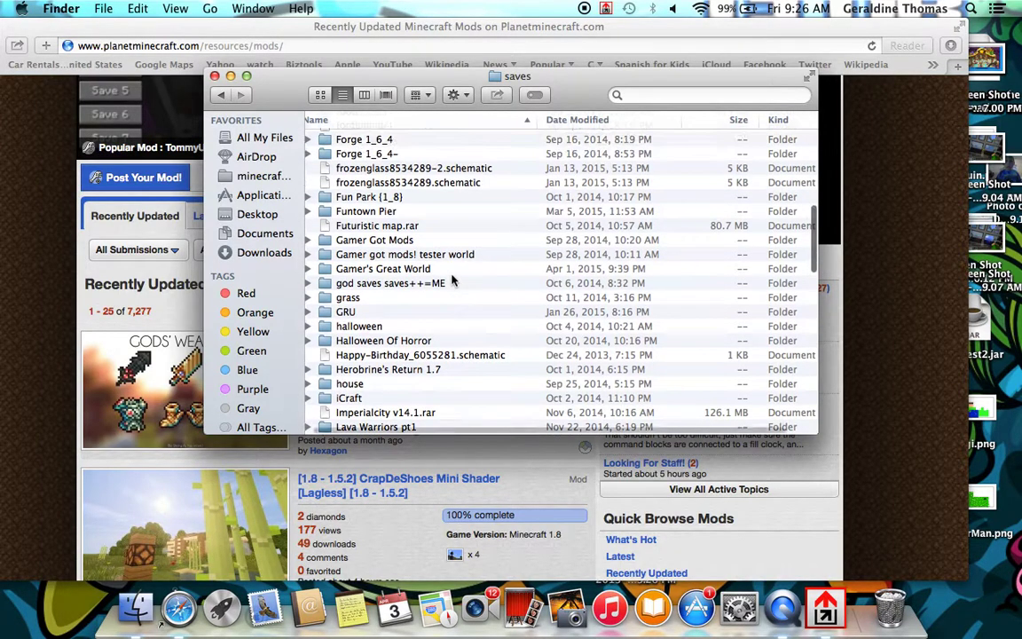
{"action": "left_click", "coordinate": [265, 253]}
{"action": "scroll", "coordinate": [423, 251], "scroll_direction": "up", "scroll_amount": 10}
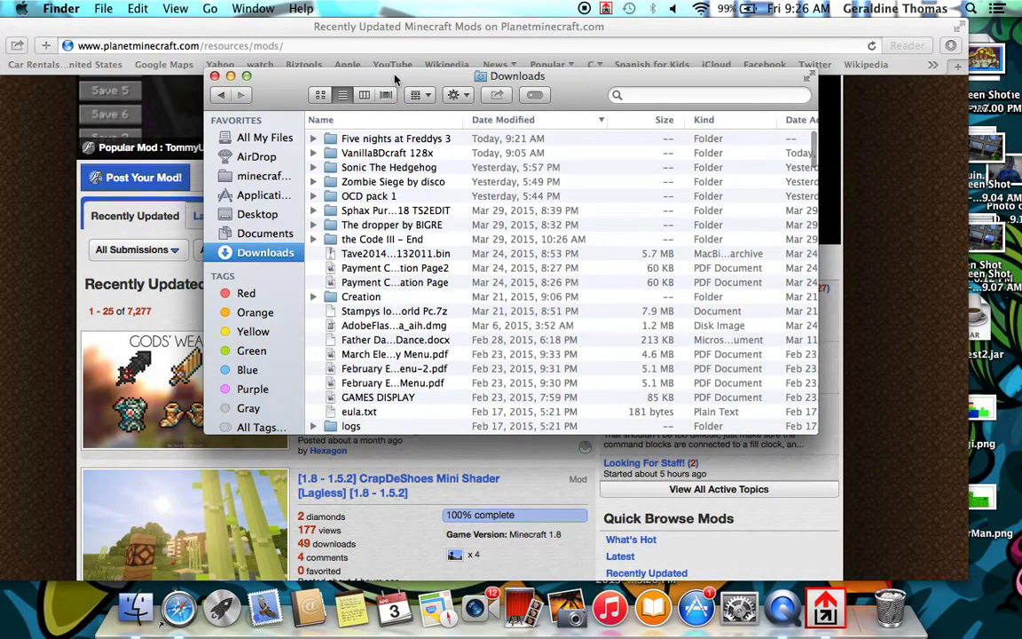
Open the minecraft folder in the user Library's Application Support folder and locate its mods folder.
{"action": "left_click", "coordinate": [208, 9]}
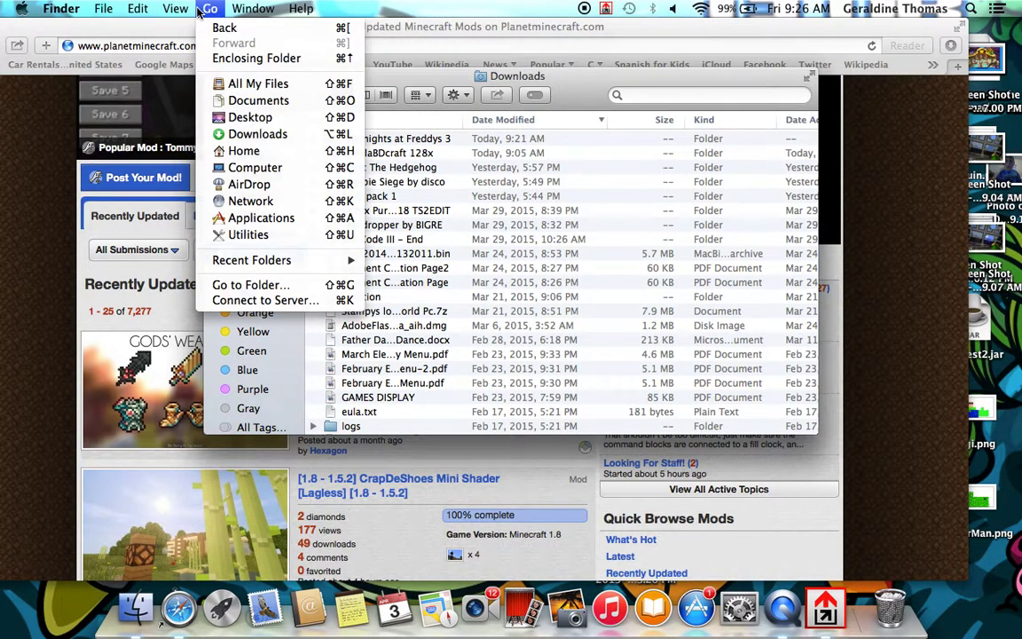
{"action": "left_click", "coordinate": [233, 167], "text": "alt"}
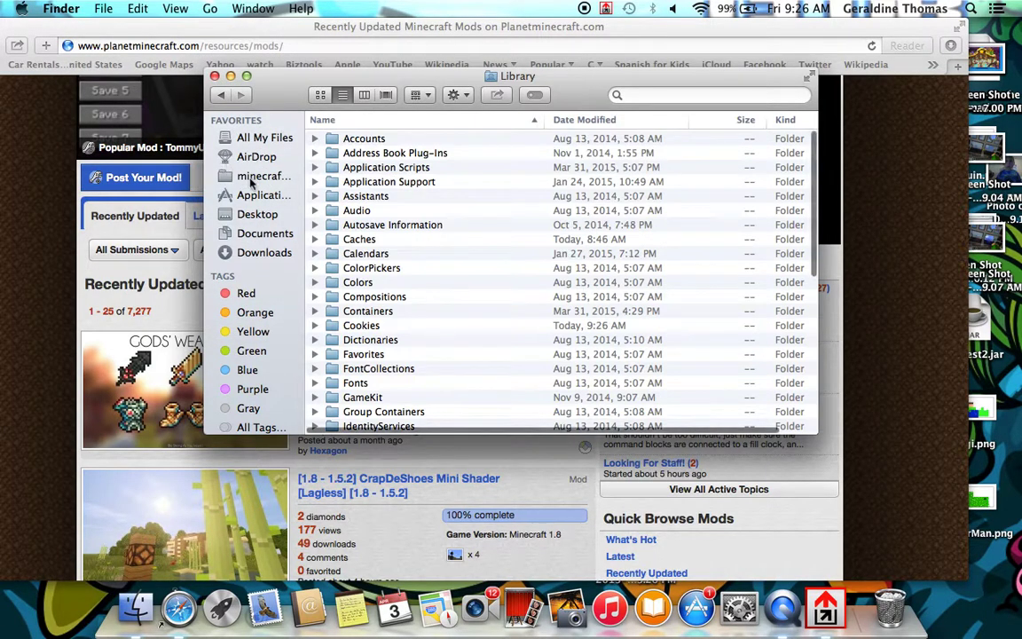
{"action": "scroll", "coordinate": [369, 395], "scroll_direction": "down", "scroll_amount": 10}
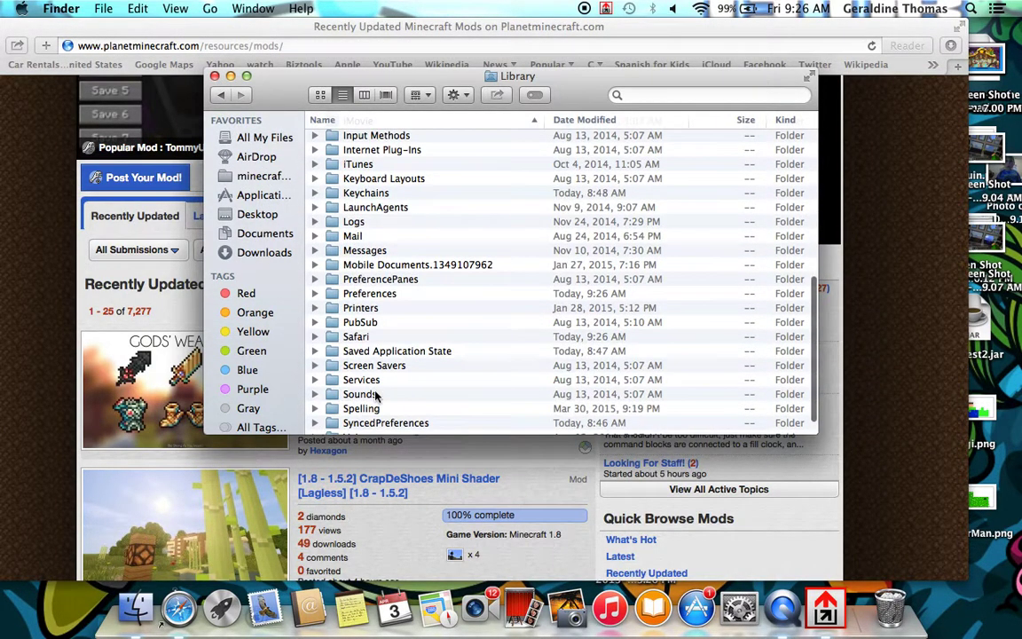
{"action": "scroll", "coordinate": [449, 353], "scroll_direction": "down", "scroll_amount": 2}
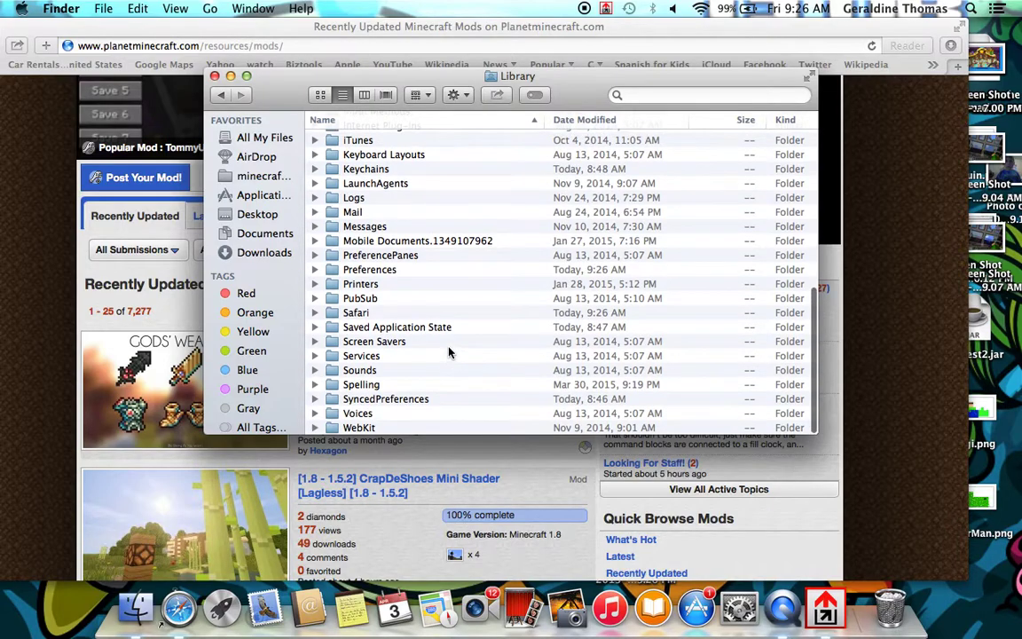
{"action": "scroll", "coordinate": [449, 353], "scroll_direction": "up", "scroll_amount": 10}
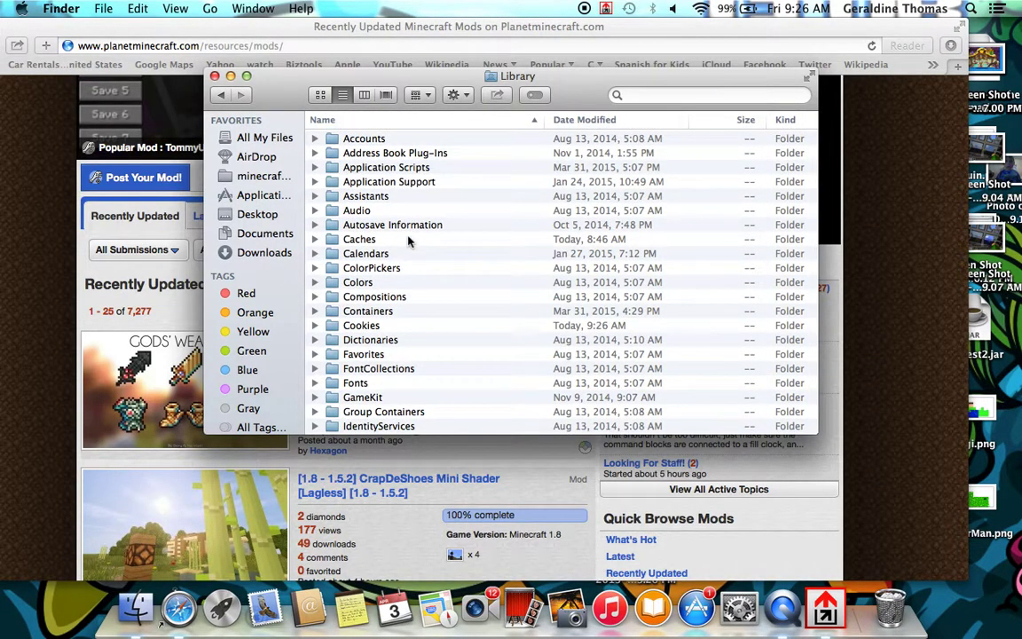
{"action": "double_click", "coordinate": [423, 183]}
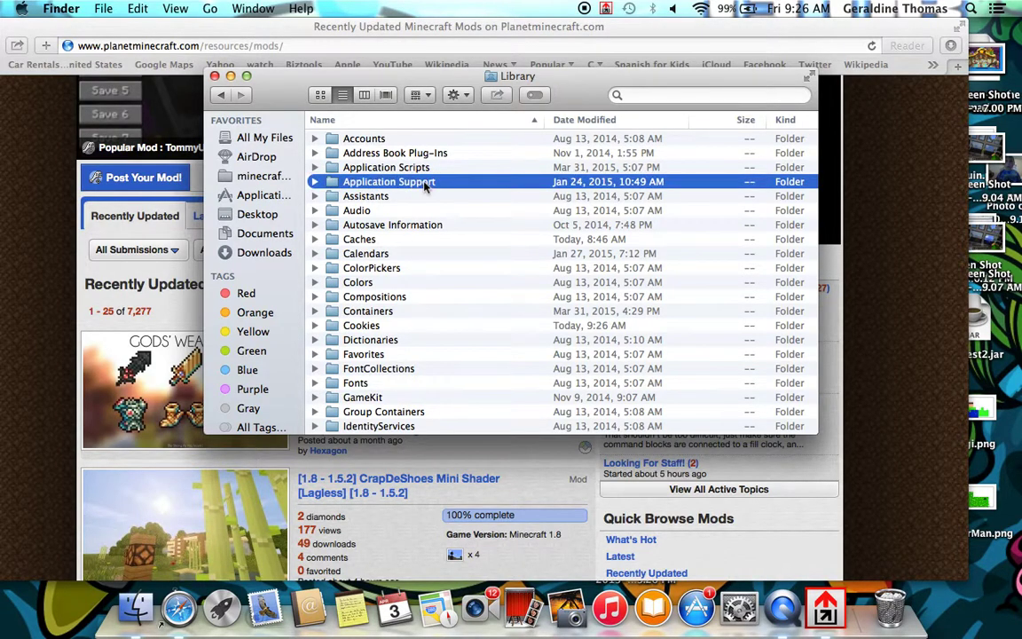
{"action": "double_click", "coordinate": [412, 371]}
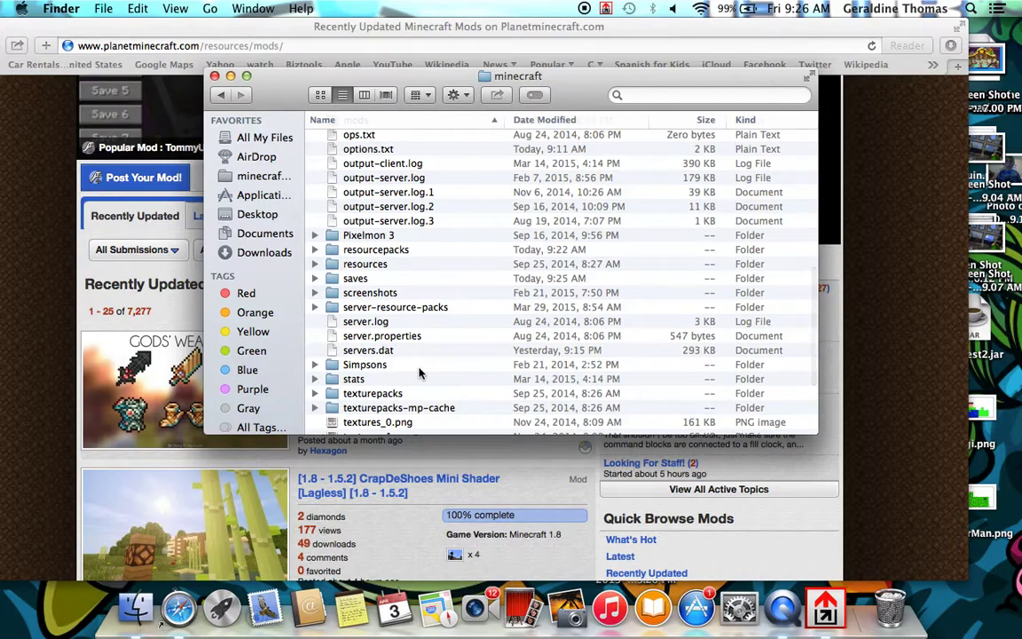
{"action": "scroll", "coordinate": [413, 261], "scroll_direction": "up", "scroll_amount": 5}
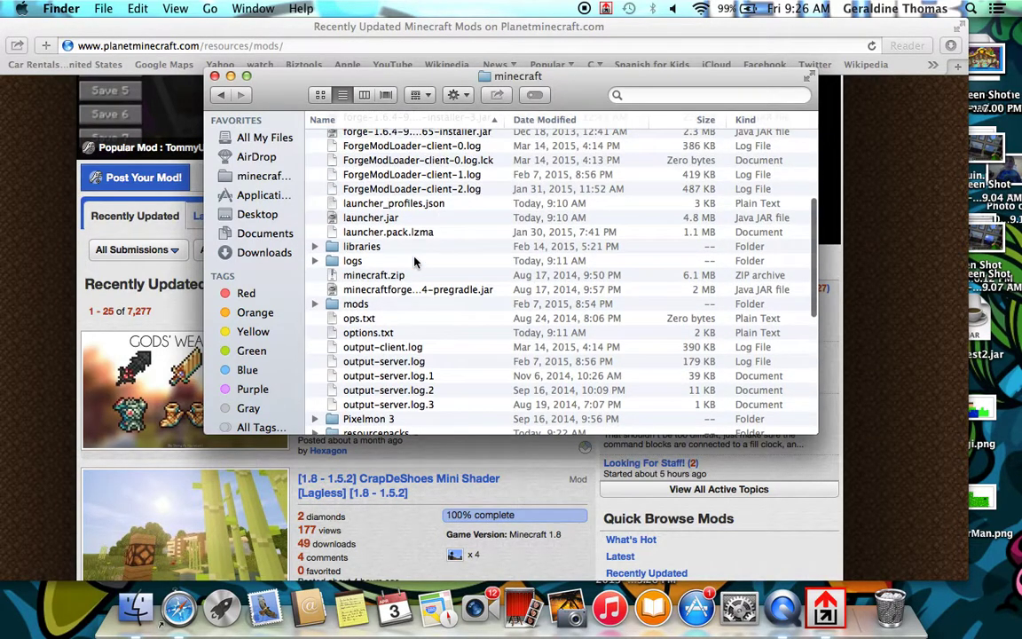